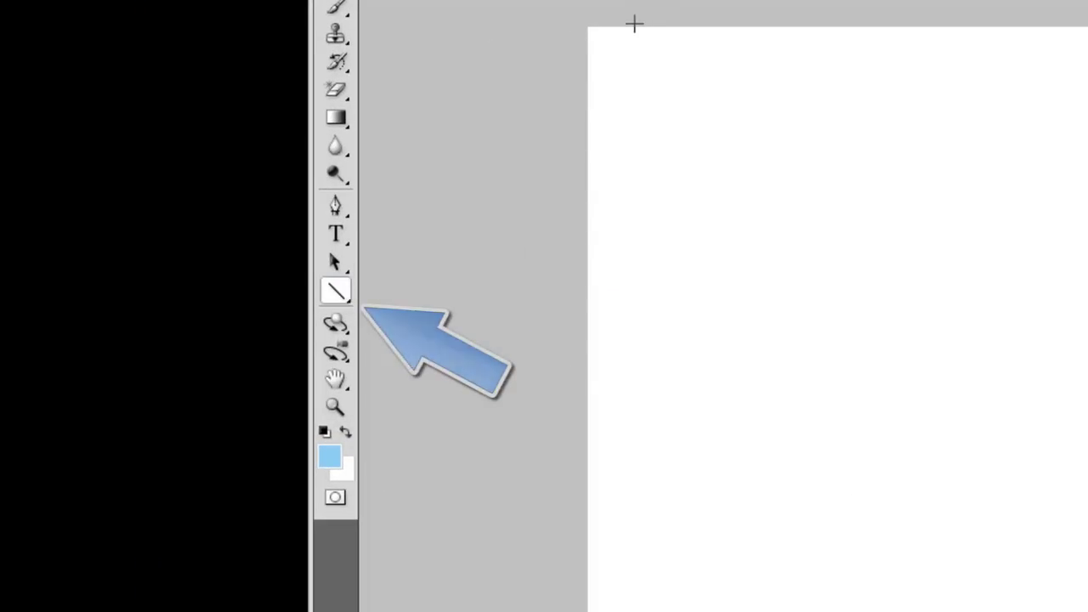
- Draw a light-blue vertical line down the canvas near its left edge with the Line tool and rasterize the Shape 1 layer
drag(490, 54, 491, 611)
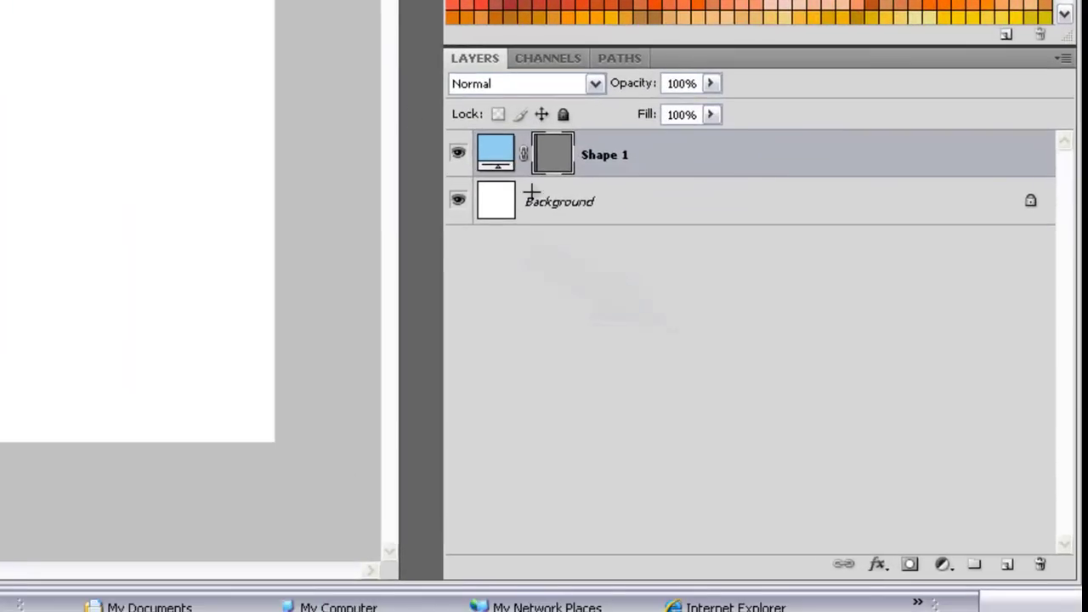
right_click(675, 163)
click(717, 328)
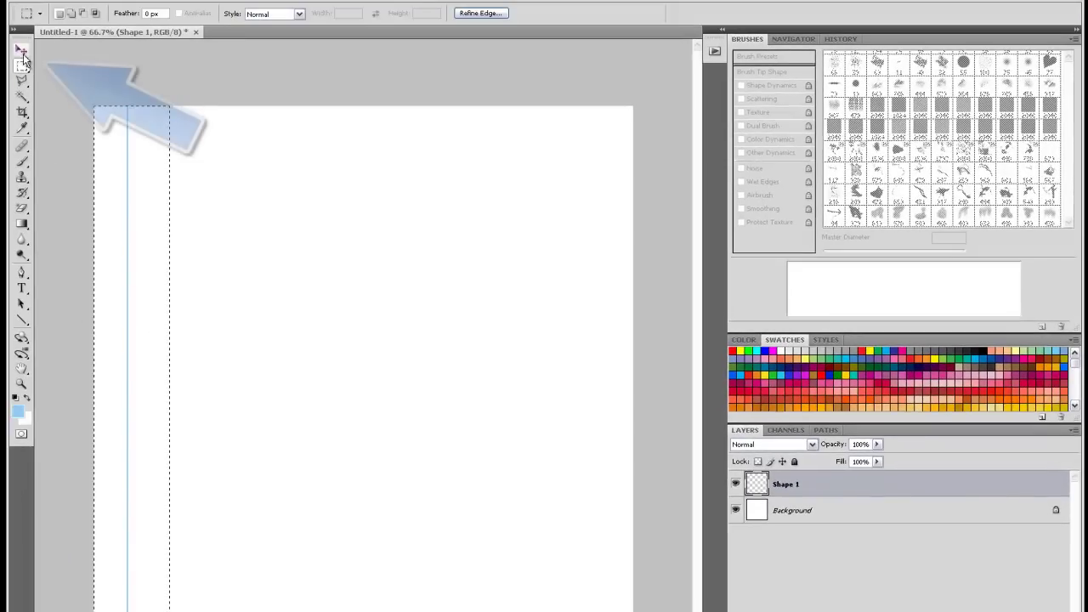
- Duplicate the selected vertical line with the Move tool, placing the copy to the right of the original
key(v)
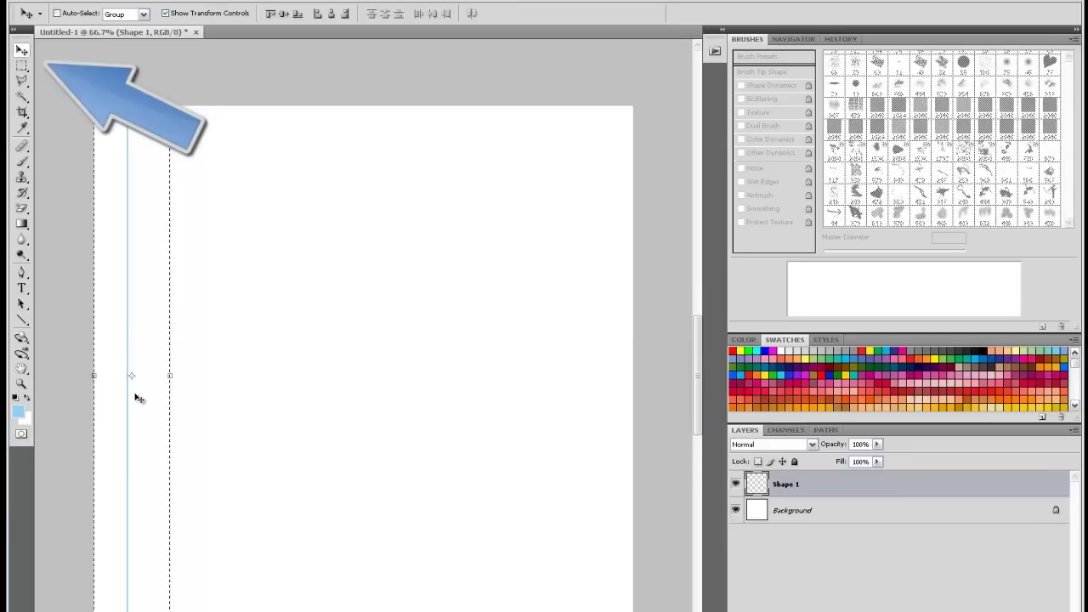
key(ctrl+plus)
key(ctrl+plus)
key(ctrl+plus)
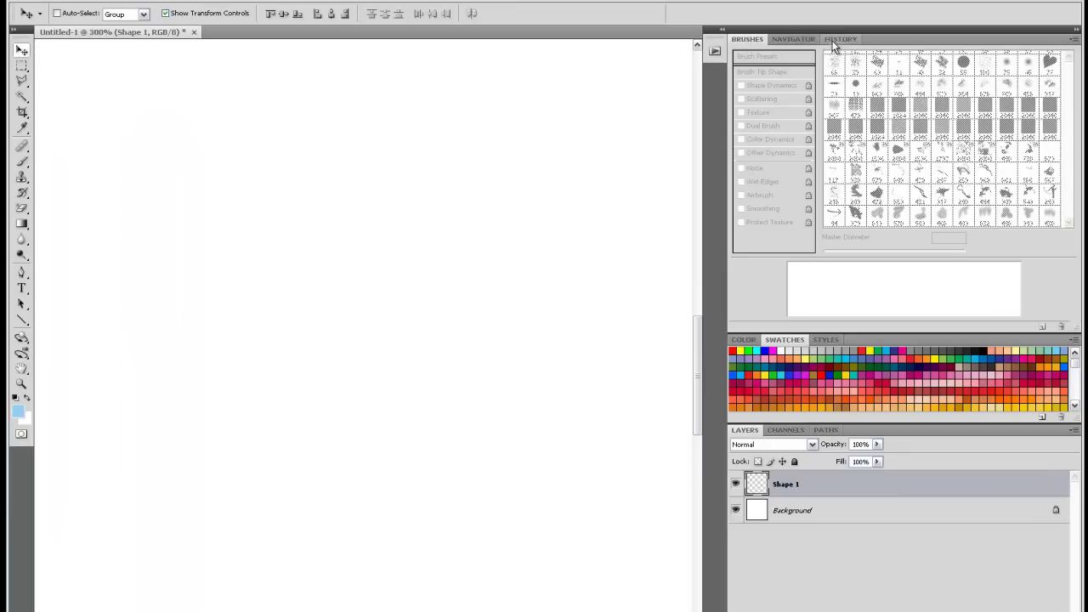
click(791, 40)
drag(895, 188, 779, 165)
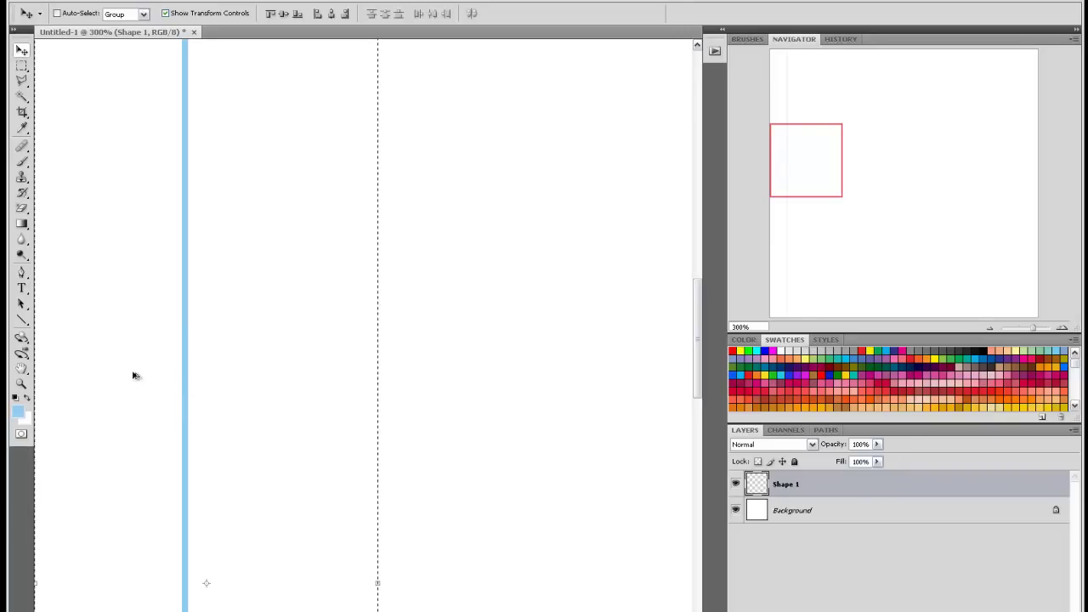
drag(121, 366, 461, 347)
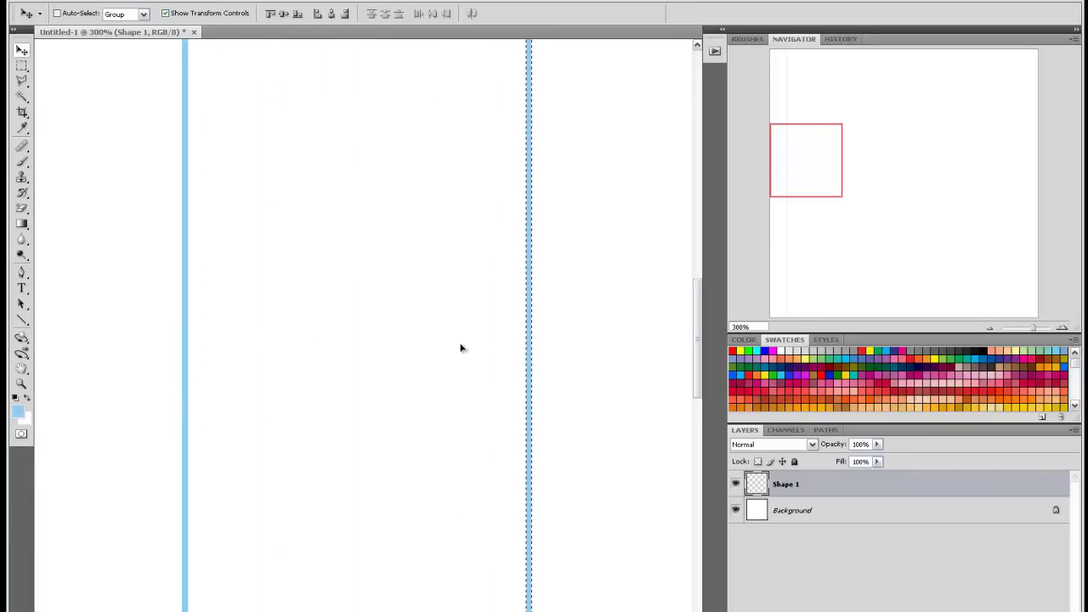
- Marquee-select both vertical lines and duplicate the pair to the right at the same spacing
key(ctrl+minus)
key(ctrl+minus)
key(ctrl+minus)
key(ctrl+minus)
key(ctrl+minus)
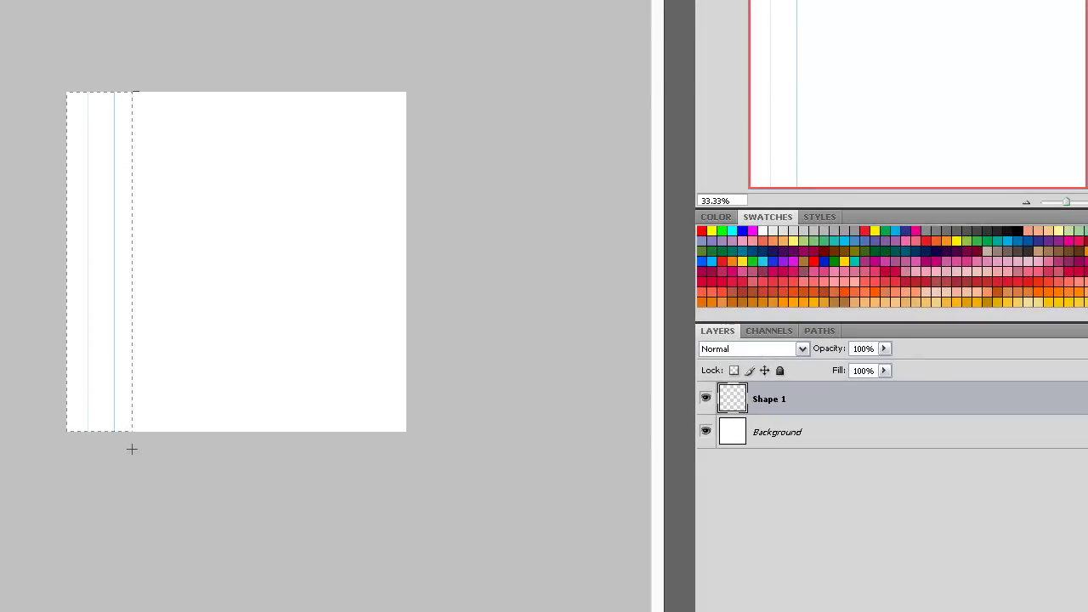
key(ctrl+plus)
key(ctrl+plus)
key(ctrl+plus)
drag(878, 60, 760, 53)
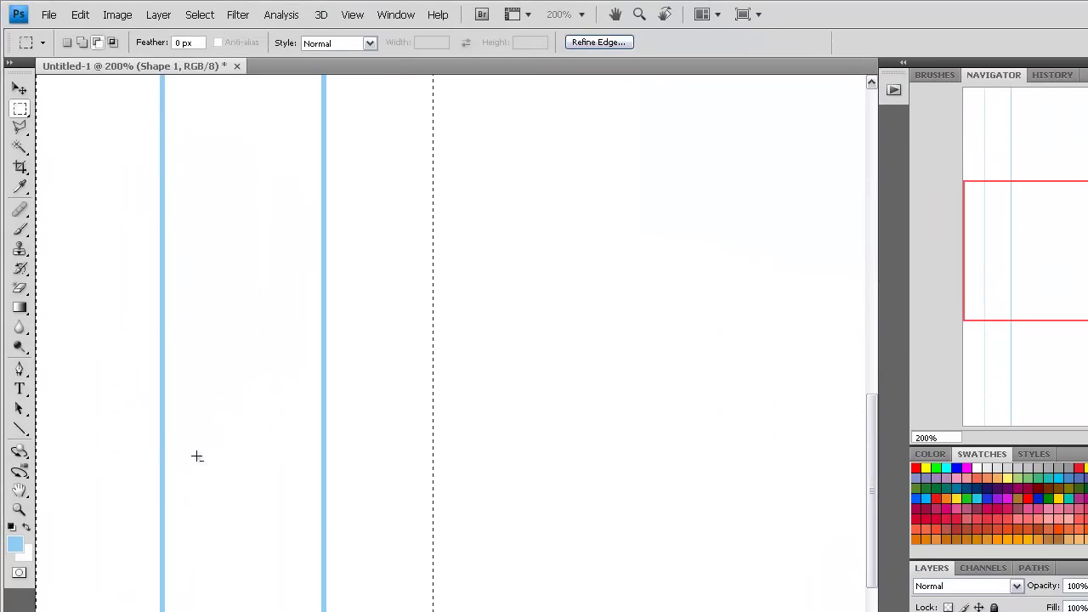
click(21, 89)
drag(228, 492, 522, 474)
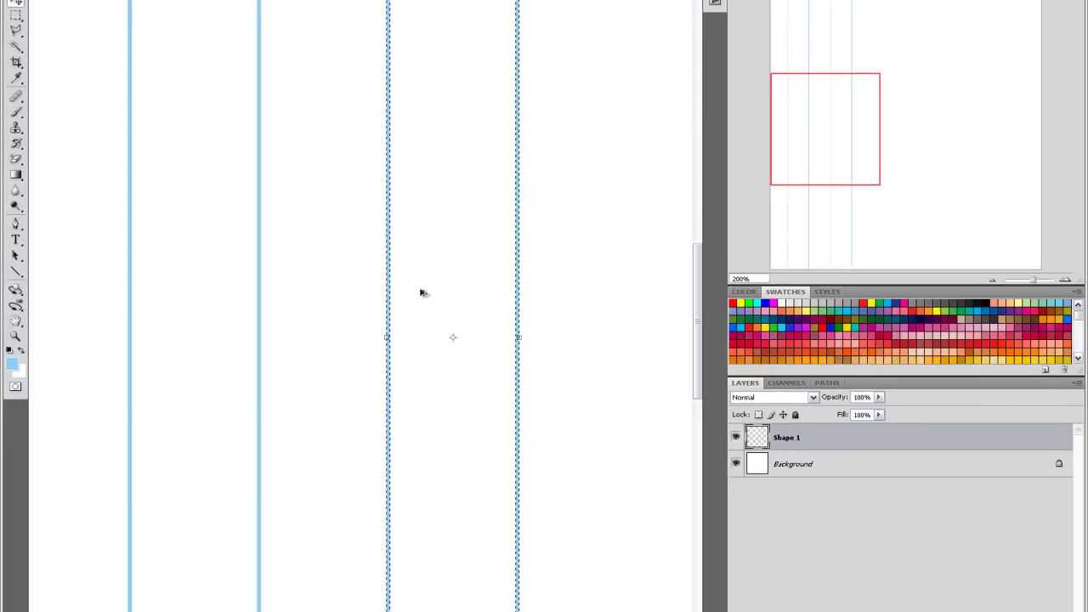
- Keep duplicating the vertical lines to the right until nine evenly spaced lines cover most of the canvas
drag(420, 292, 548, 288)
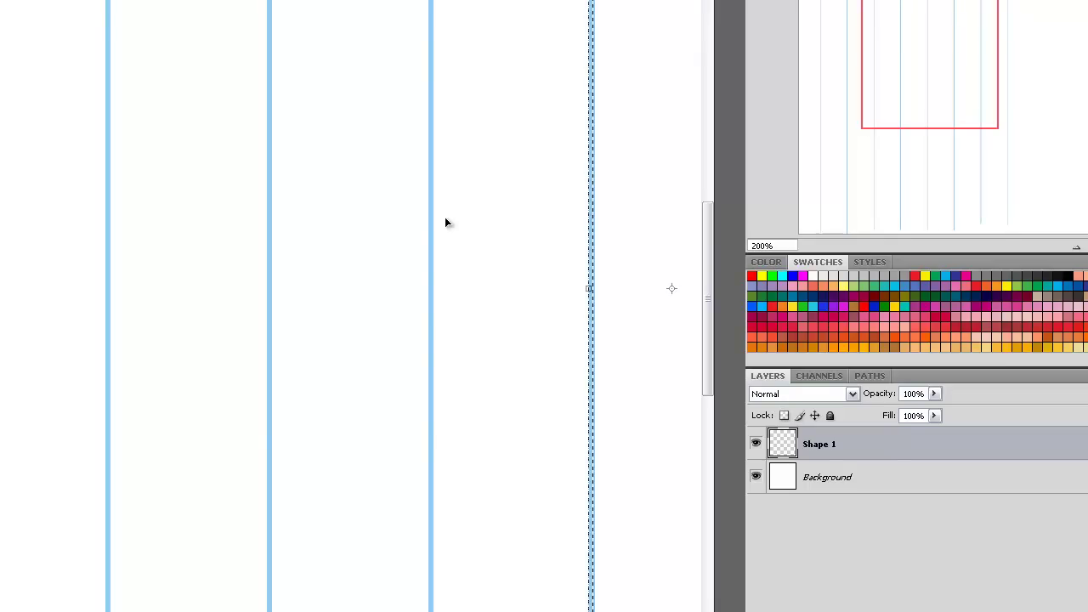
key(ctrl+minus)
key(ctrl+minus)
key(ctrl+minus)
key(ctrl+plus)
key(ctrl+plus)
key(ctrl+plus)
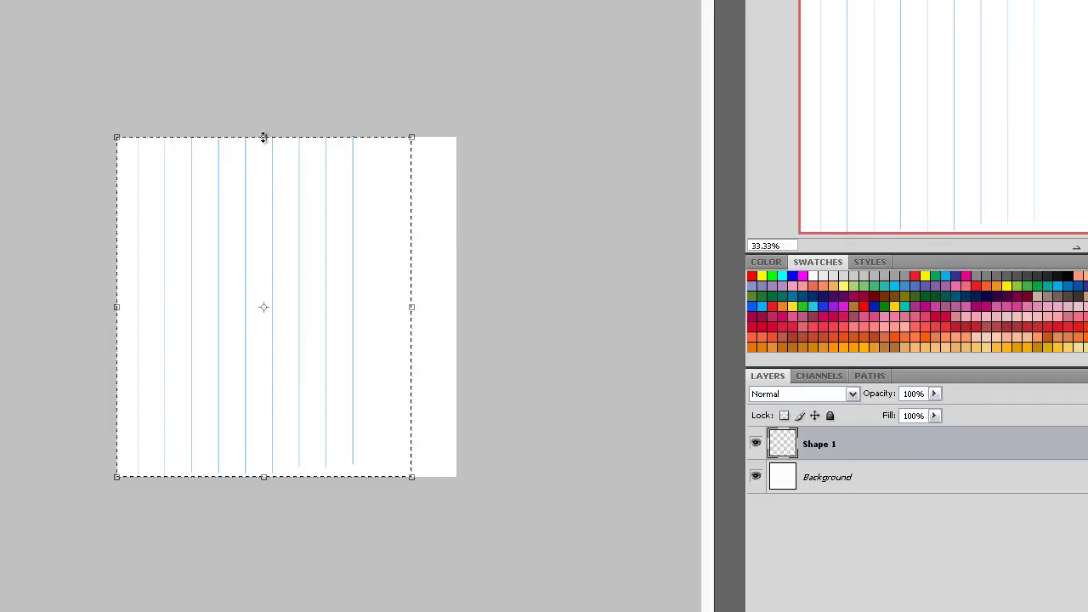
- Stretch the nine vertical lines past the top and bottom canvas edges, apply the transform and deselect
drag(264, 138, 264, 114)
drag(263, 474, 264, 528)
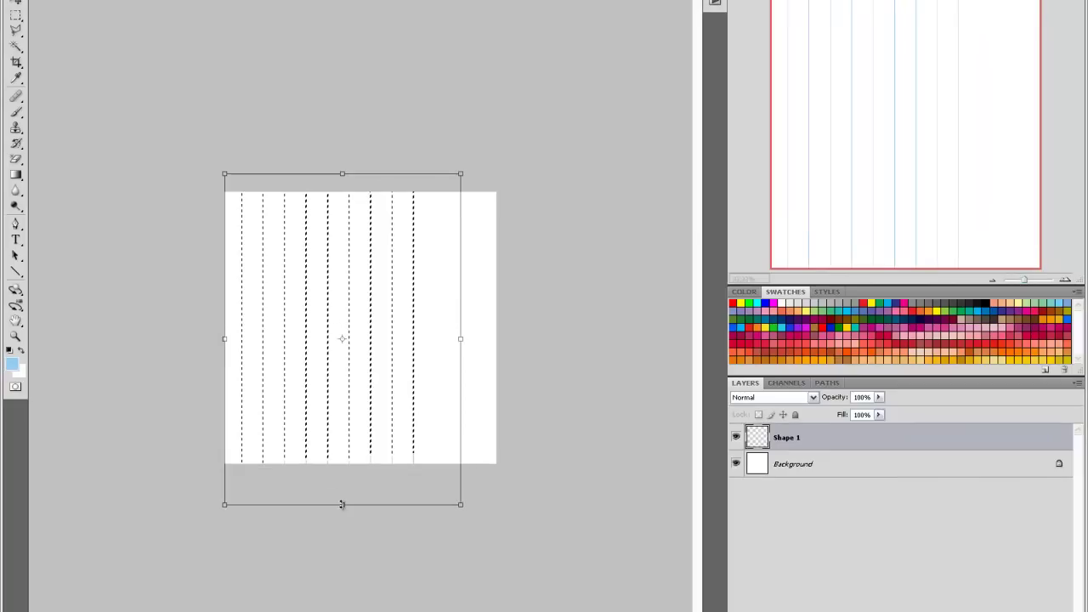
key(Return)
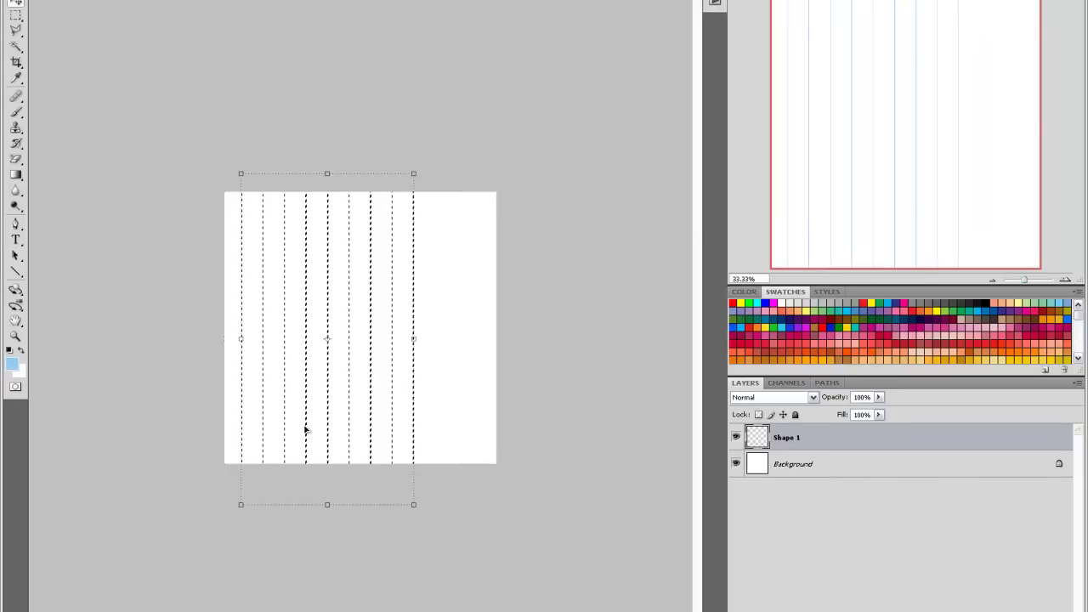
key(ctrl+plus)
key(ctrl+plus)
key(ctrl+plus)
key(ctrl+plus)
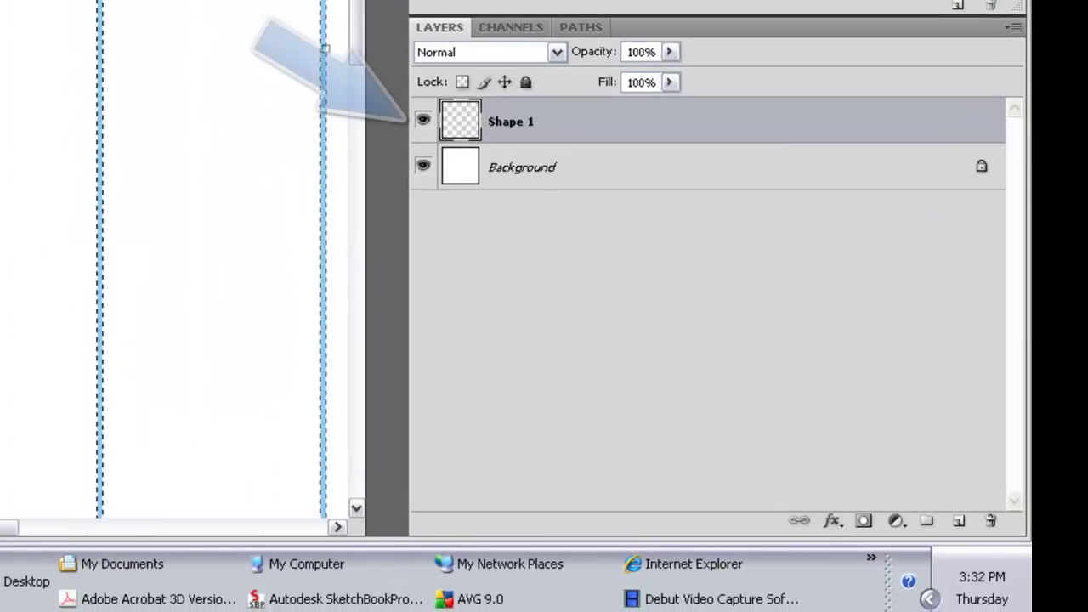
key(ctrl+d)
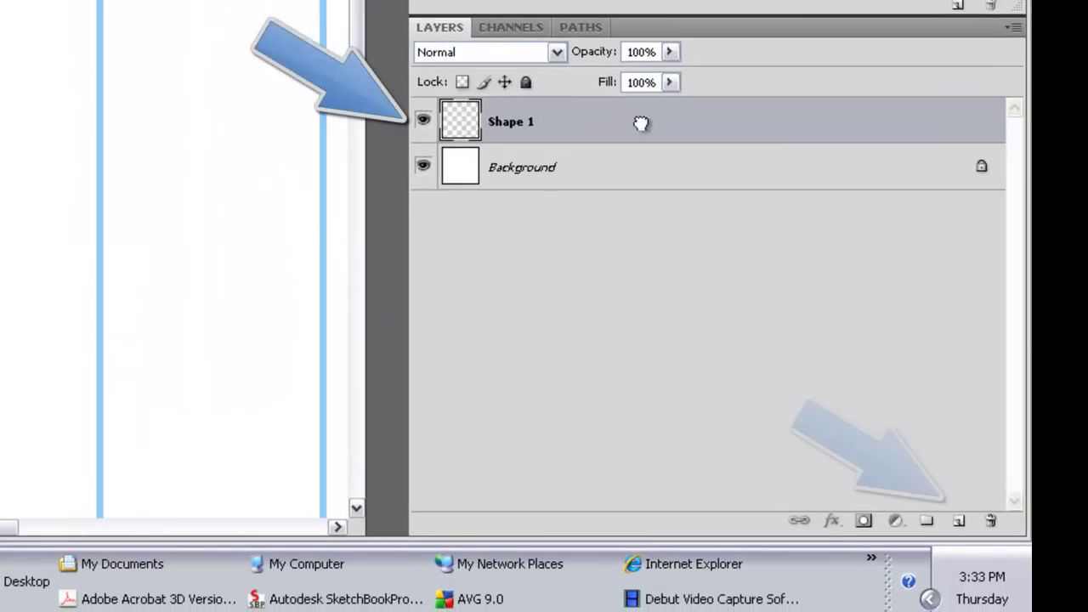
- Duplicate the Shape 1 layer
drag(643, 122, 959, 521)
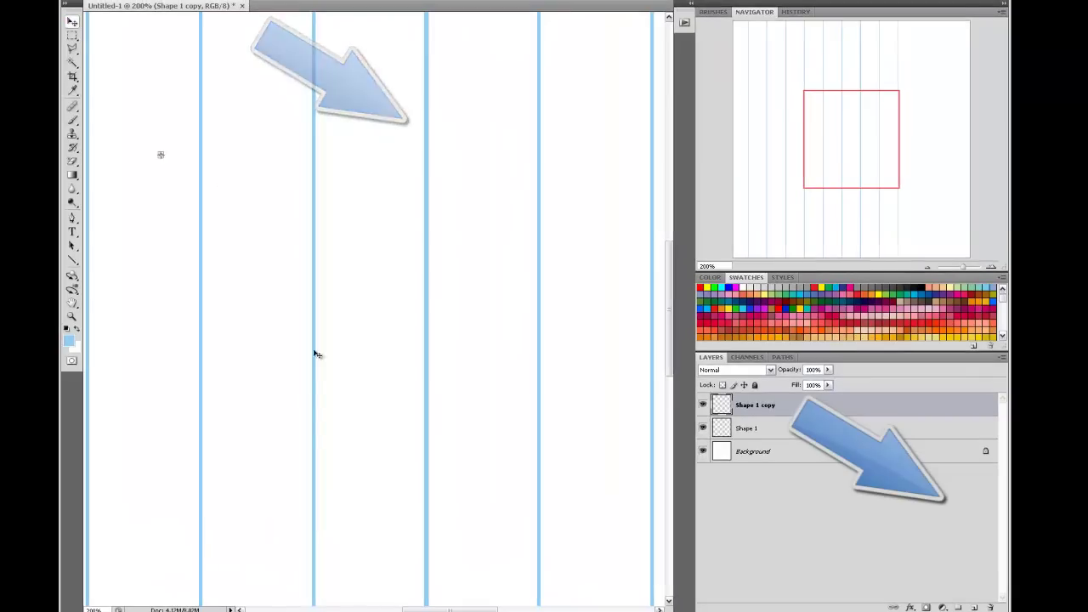
key(ctrl+minus)
key(ctrl+minus)
key(ctrl+minus)
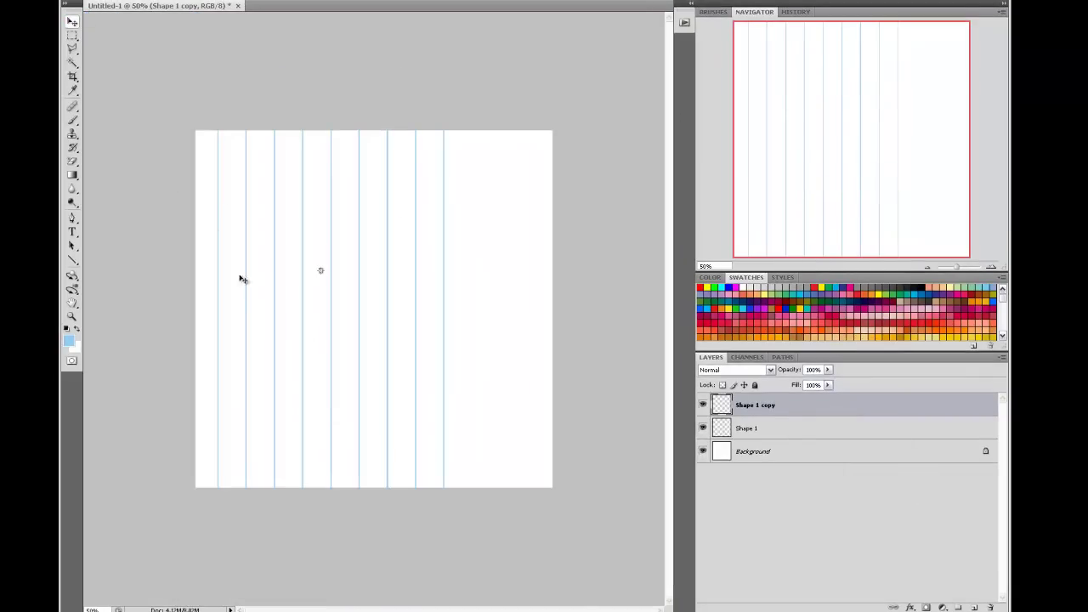
key(ctrl+minus)
key(ctrl+minus)
key(ctrl+minus)
key(ctrl+plus)
key(ctrl+plus)
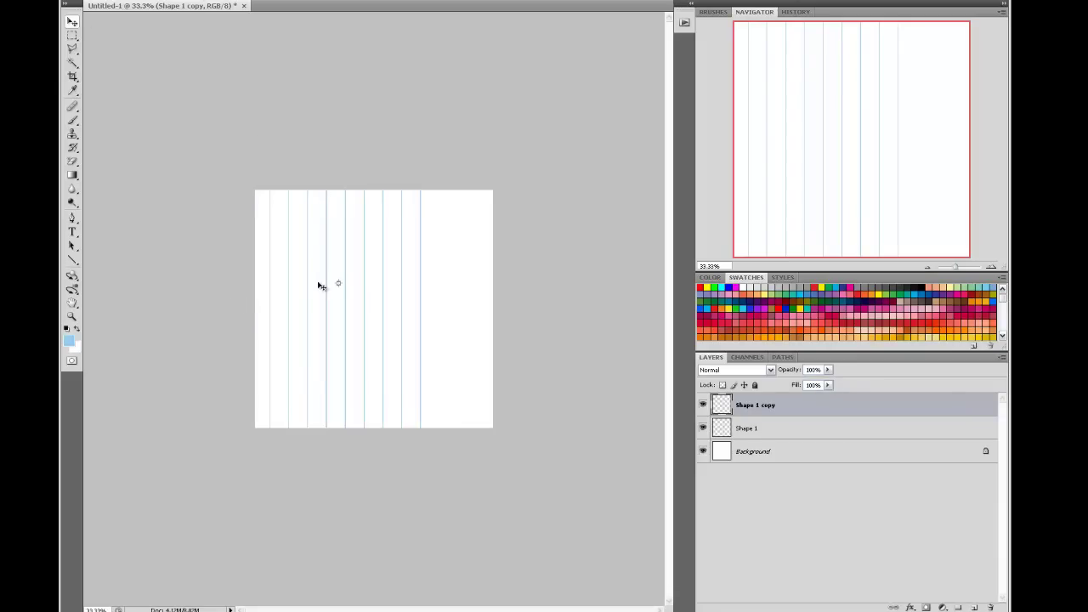
key(ctrl+minus)
key(ctrl+minus)
key(ctrl+minus)
key(ctrl+plus)
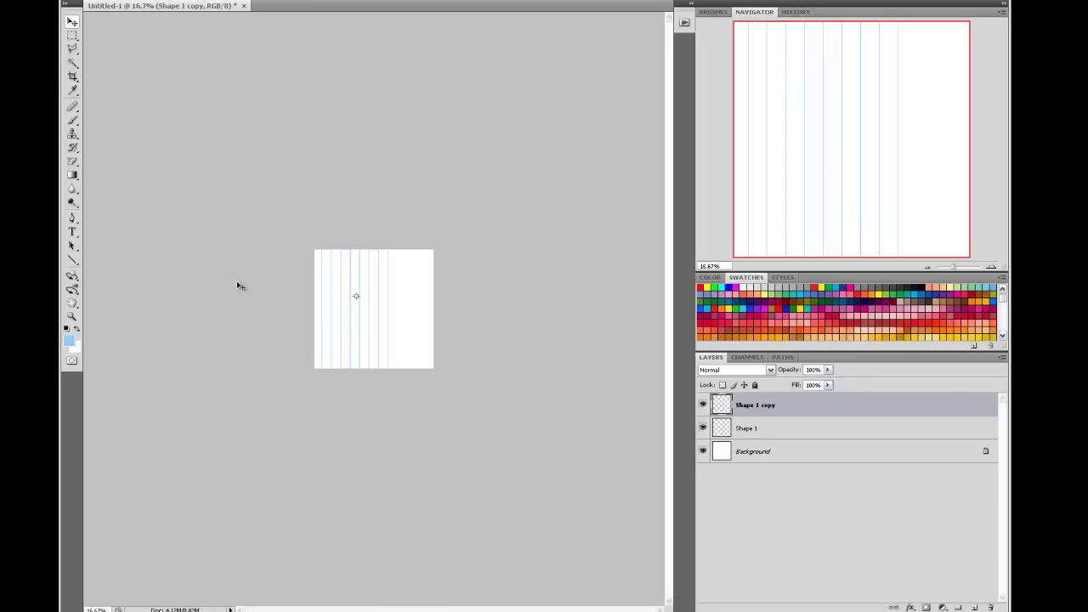
- Try to rotate the Shape 1 copy layer
click(116, 2)
mouse_move(142, 173)
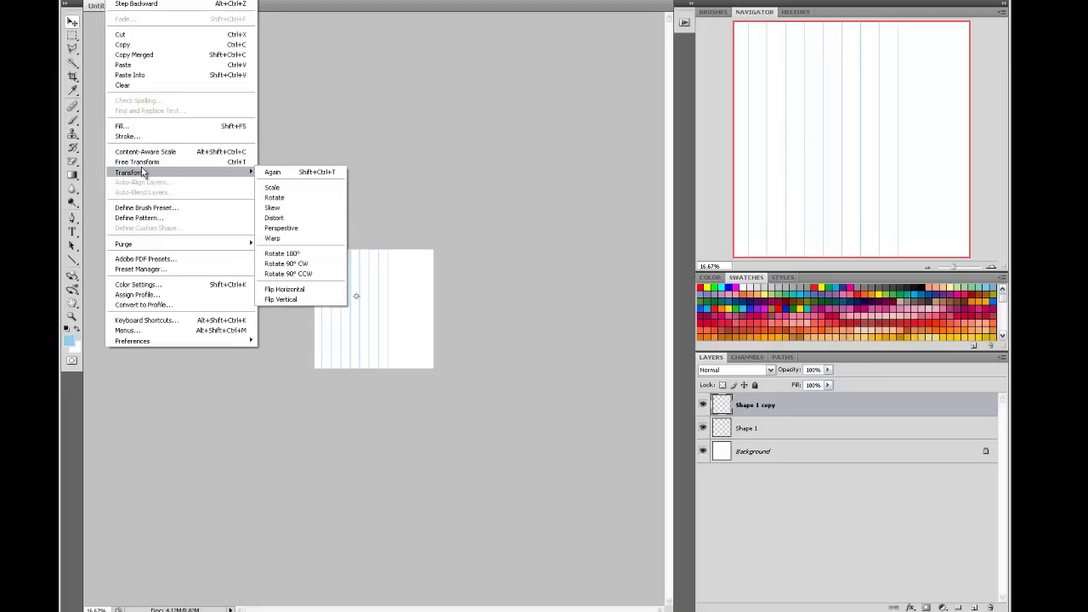
click(273, 199)
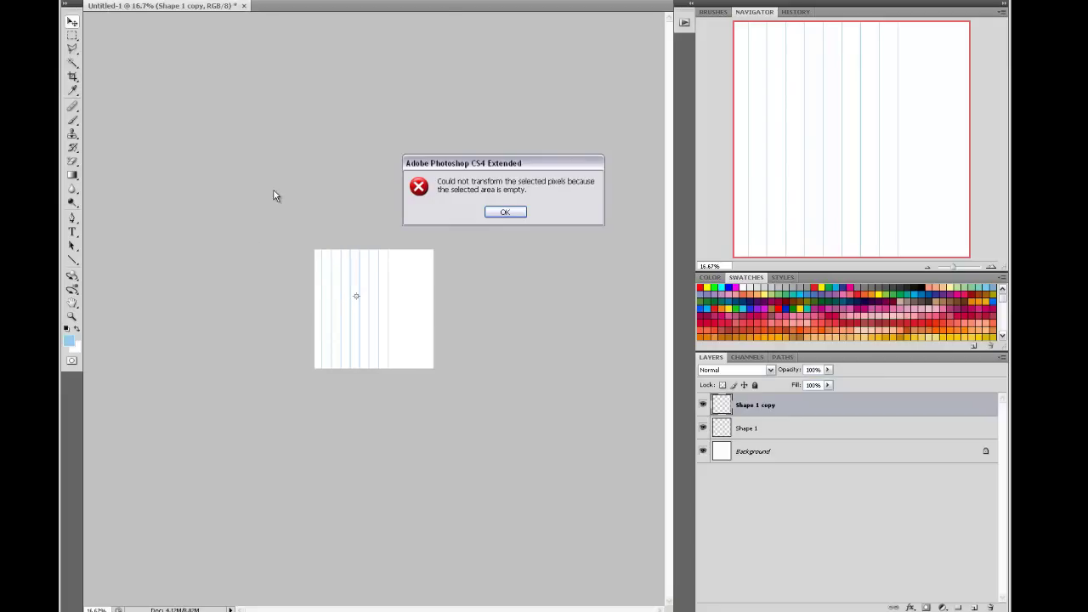
click(499, 214)
click(703, 406)
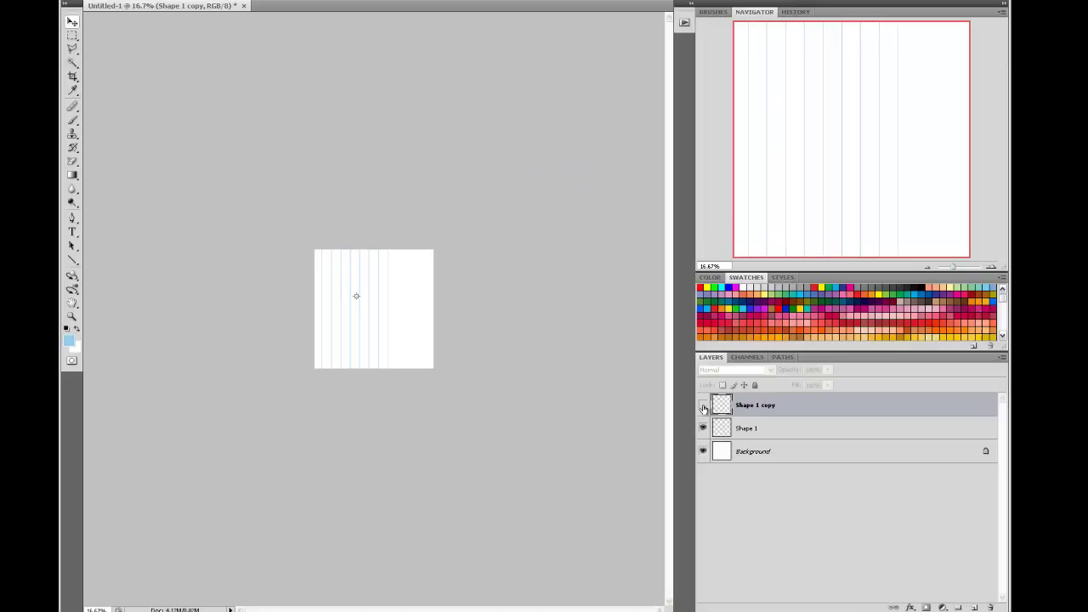
click(201, 1)
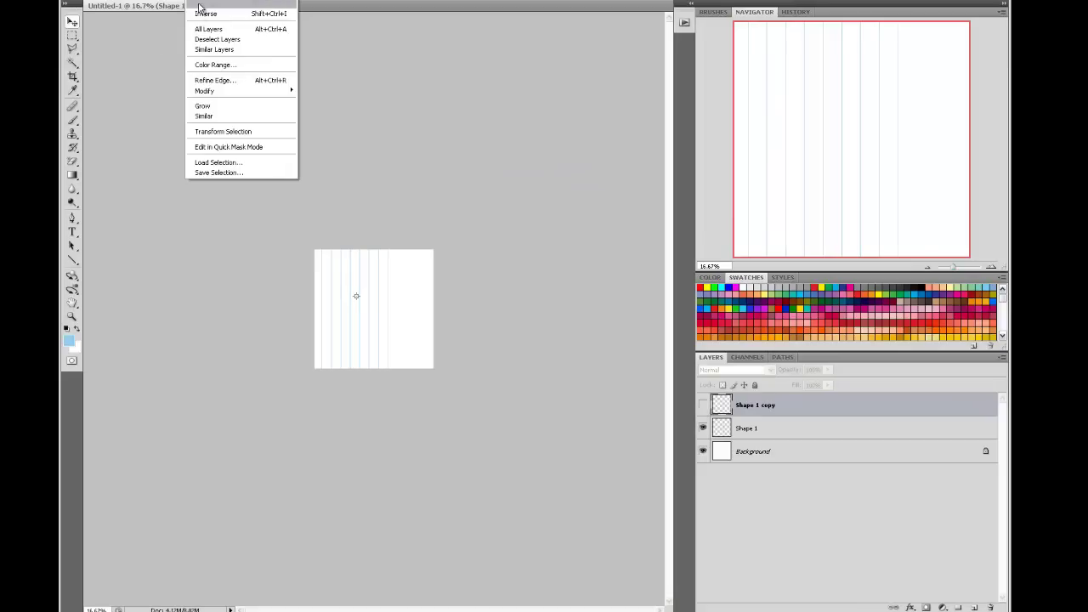
click(203, 1)
click(116, 1)
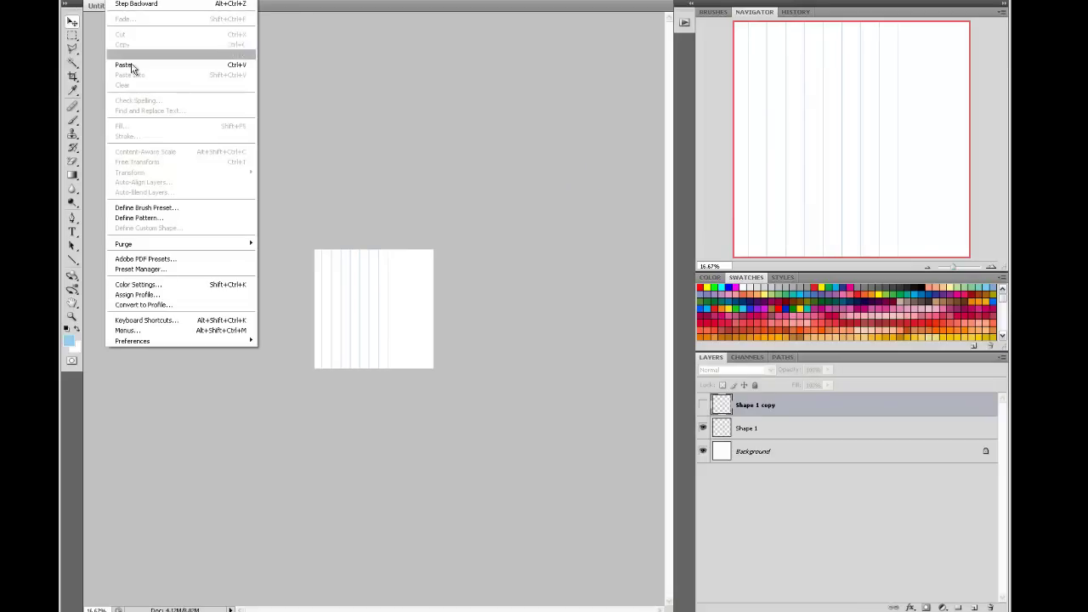
click(752, 412)
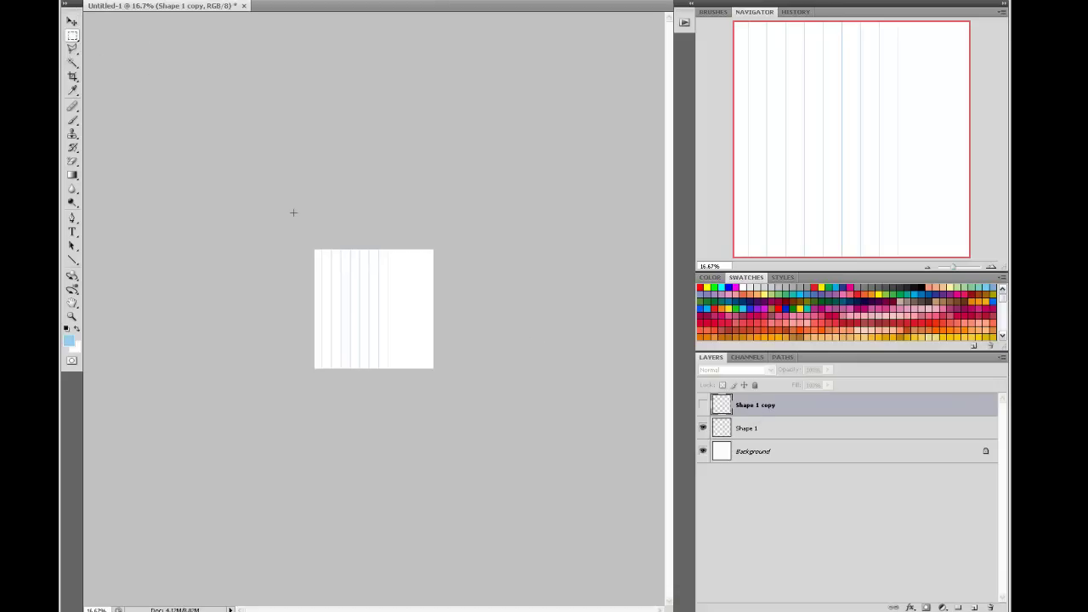
click(704, 409)
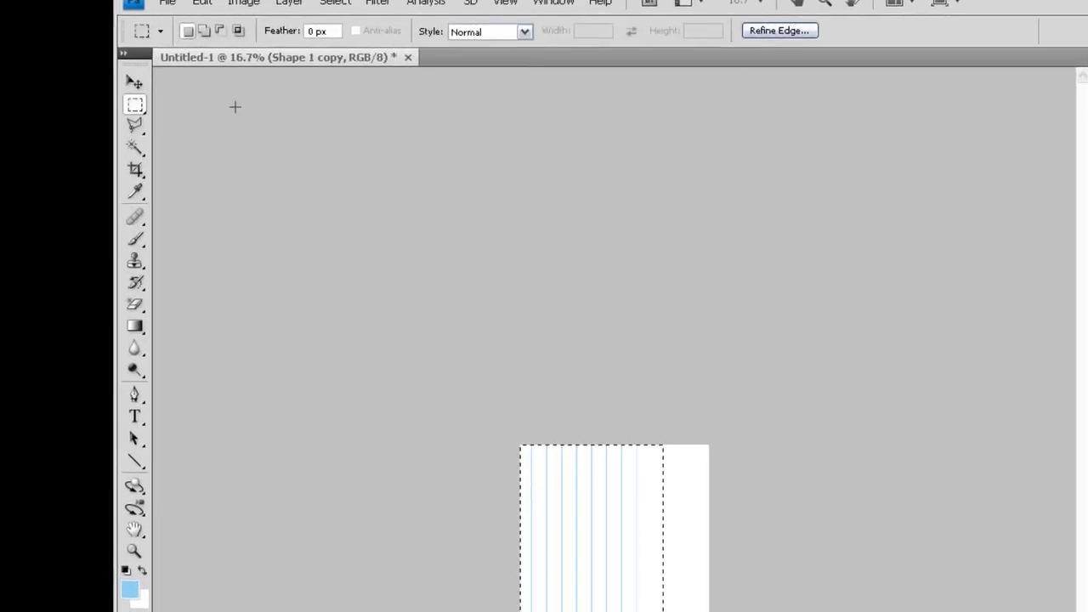
- Rotate the marquee-selected lines on the Shape 1 copy layer by 90 degrees and position them across the full canvas width
click(201, 3)
mouse_move(234, 324)
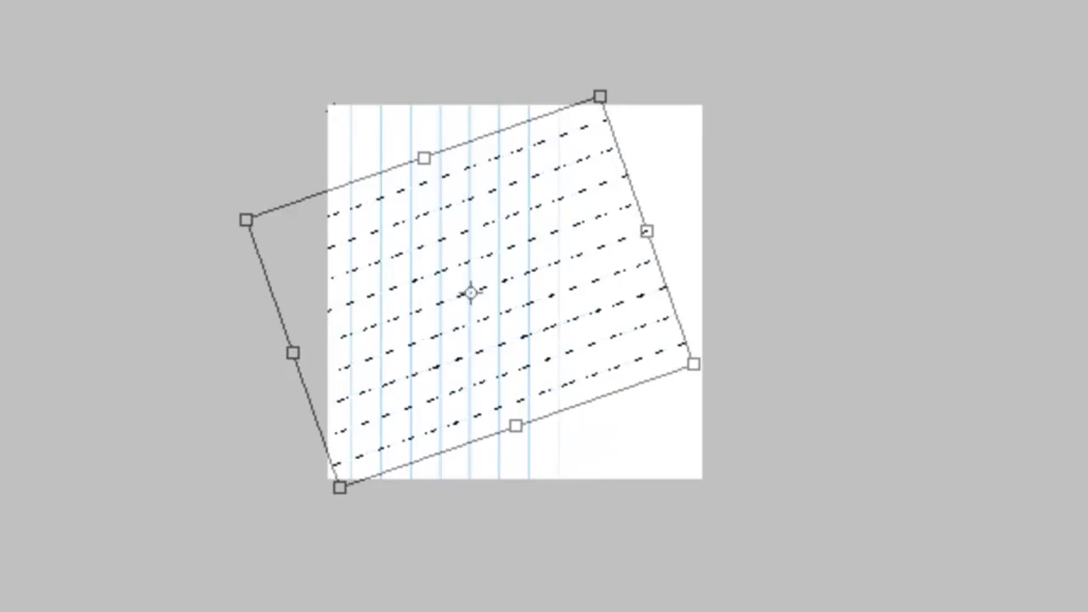
text(90)
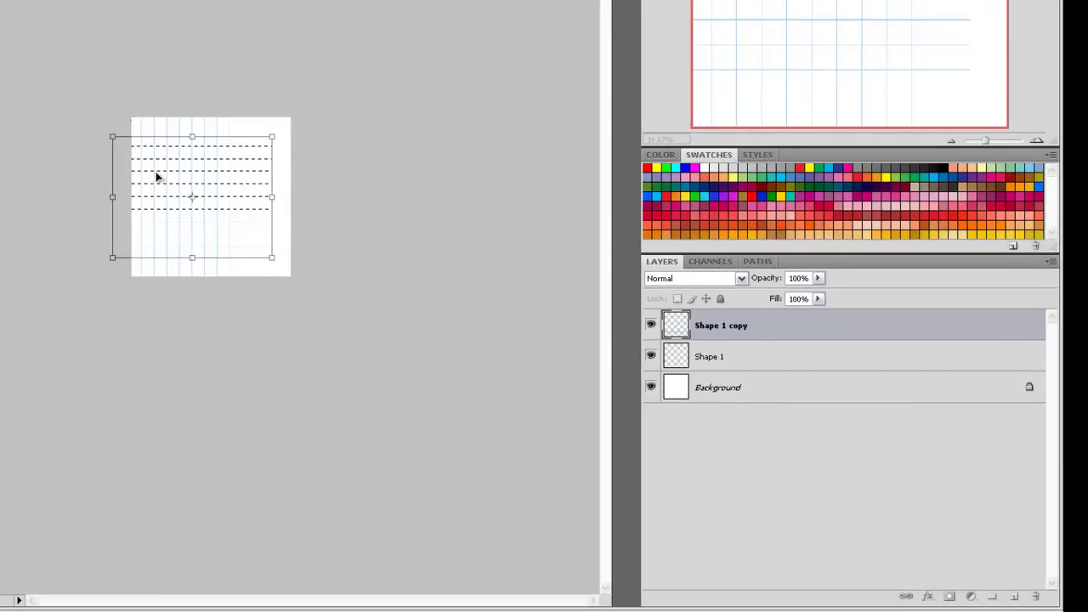
drag(156, 176, 175, 168)
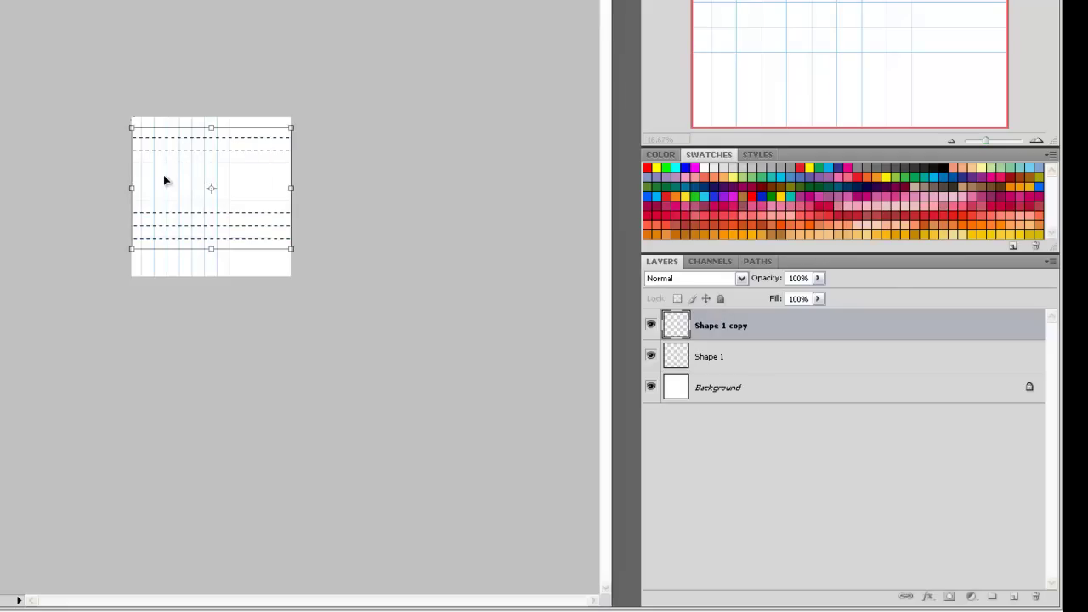
key(Return)
- Merge the Shape 1 copy and Shape 1 layers into one layer
key(ctrl+plus)
key(ctrl+plus)
key(ctrl+plus)
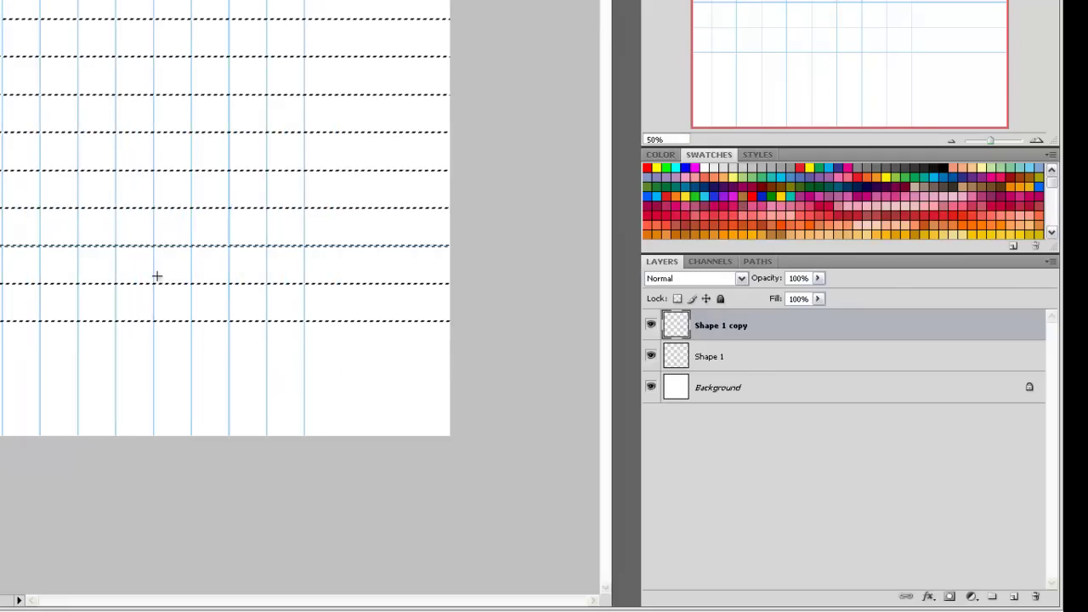
key(ctrl+minus)
key(ctrl+minus)
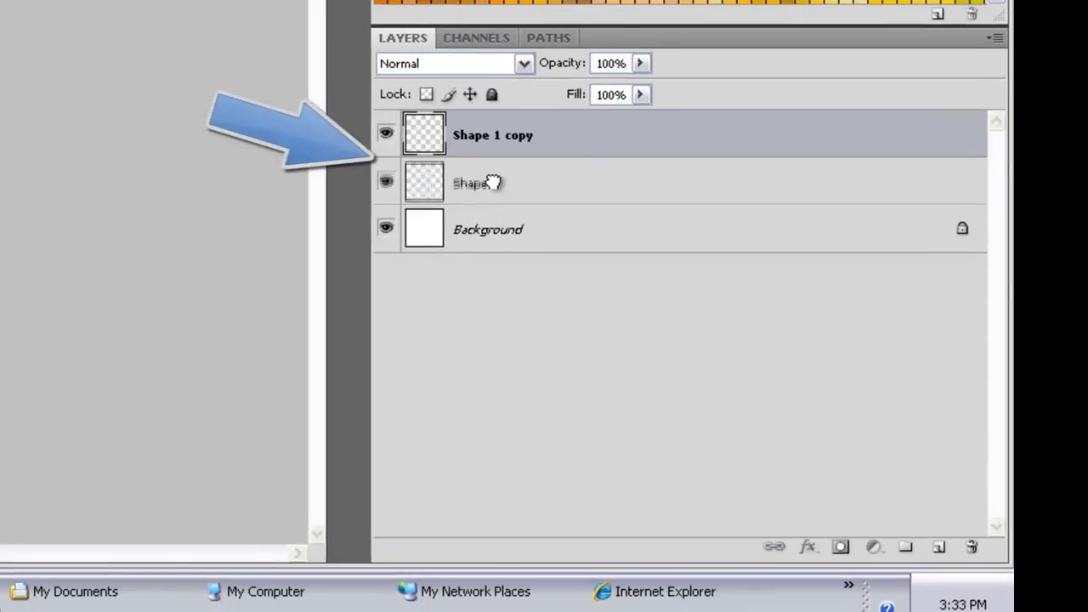
shift+click(493, 182)
right_click(496, 176)
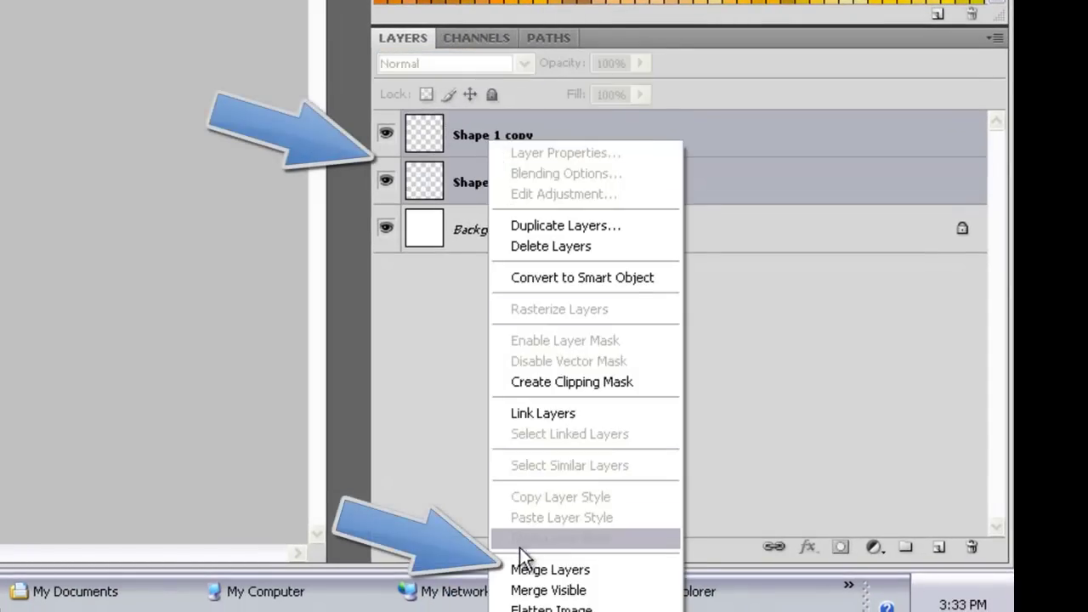
click(520, 571)
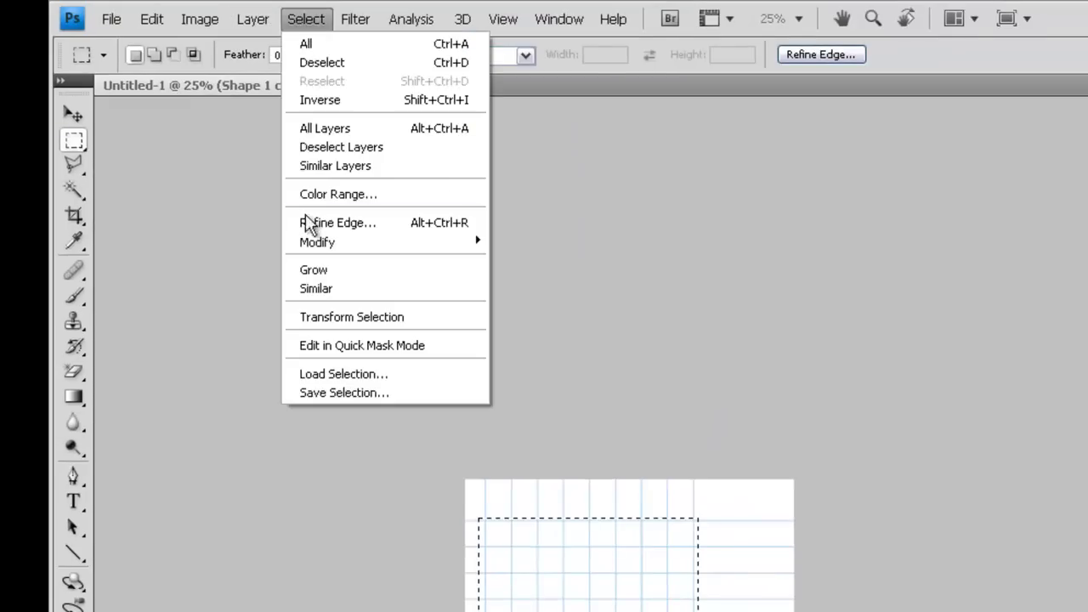
- Invert the rectangular selection around the complete grid squares and clear the line ends outside it
click(305, 100)
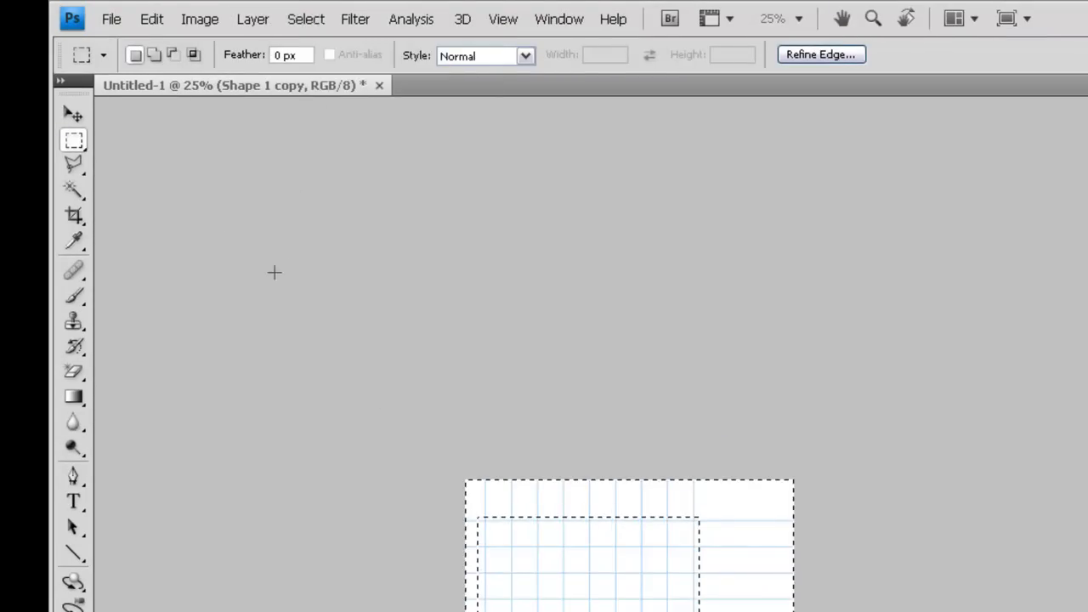
click(151, 19)
click(162, 230)
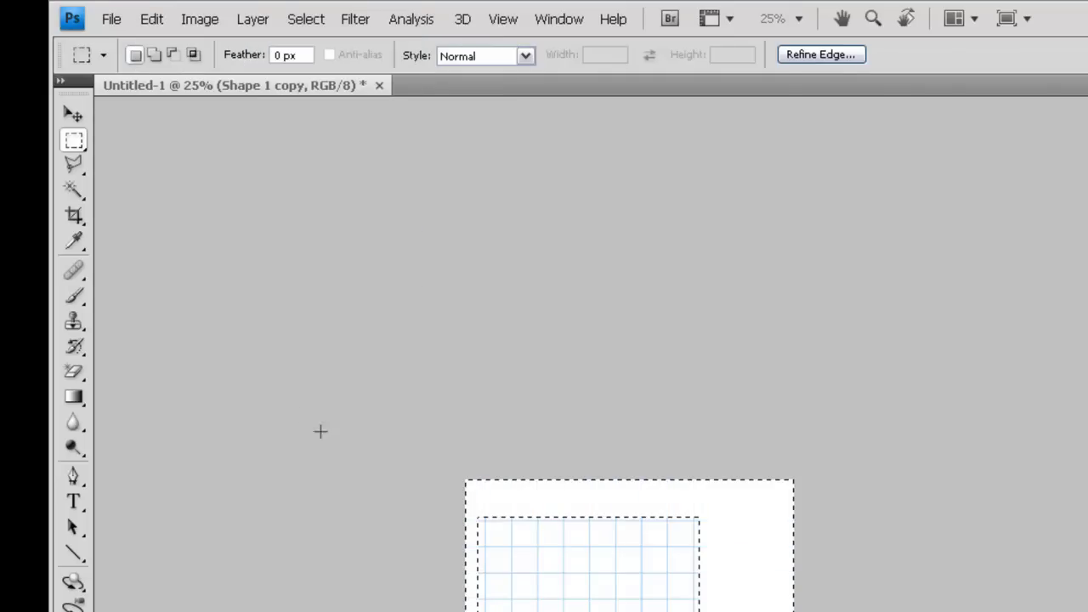
- Deselect, duplicate the Shape 1 copy grid layer with the original hidden, and move the duplicate toward the middle of the canvas
key(ctrl+d)
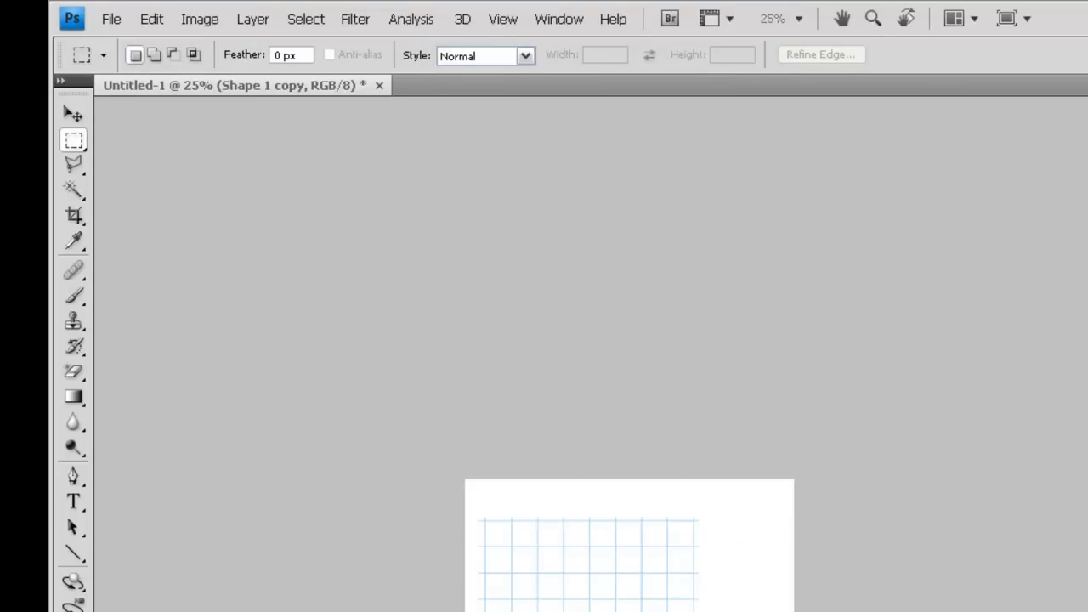
key(ctrl+plus)
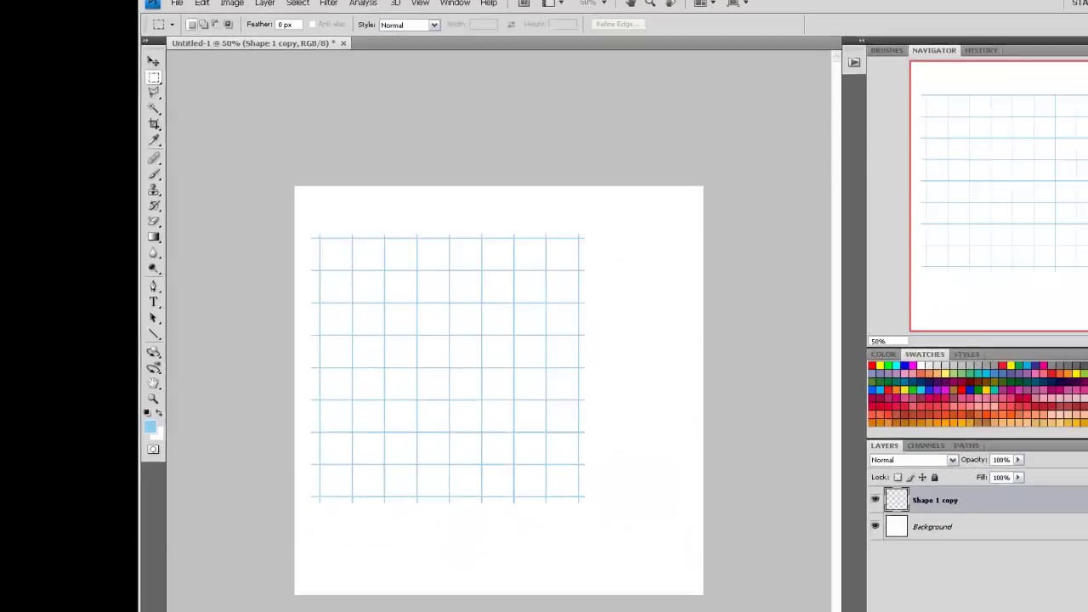
key(ctrl+j)
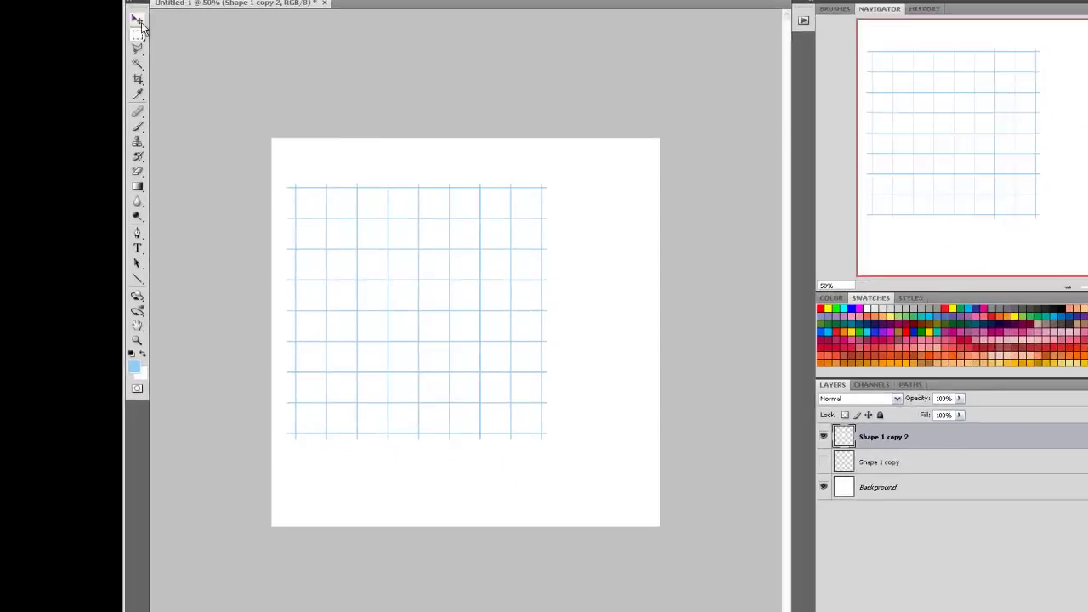
key(v)
mouse_move(350, 324)
mouse_down()
mouse_move(446, 330)
mouse_move(331, 311)
mouse_move(343, 318)
mouse_up()
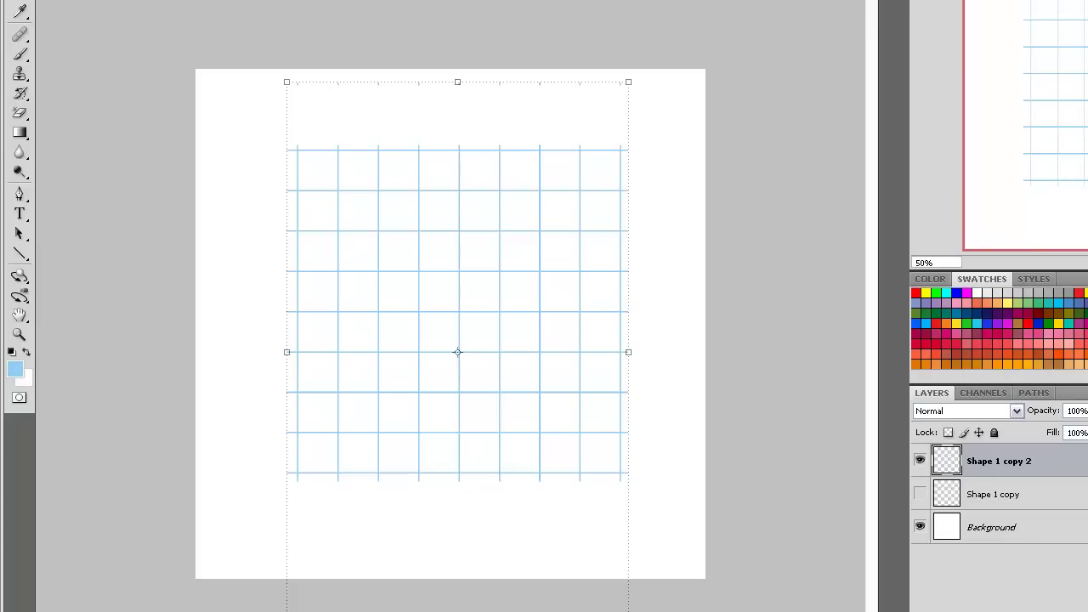
- Transform the duplicated grid in perspective into a wall receding to the left, and position it against the canvas's right edge
key(alt+e)
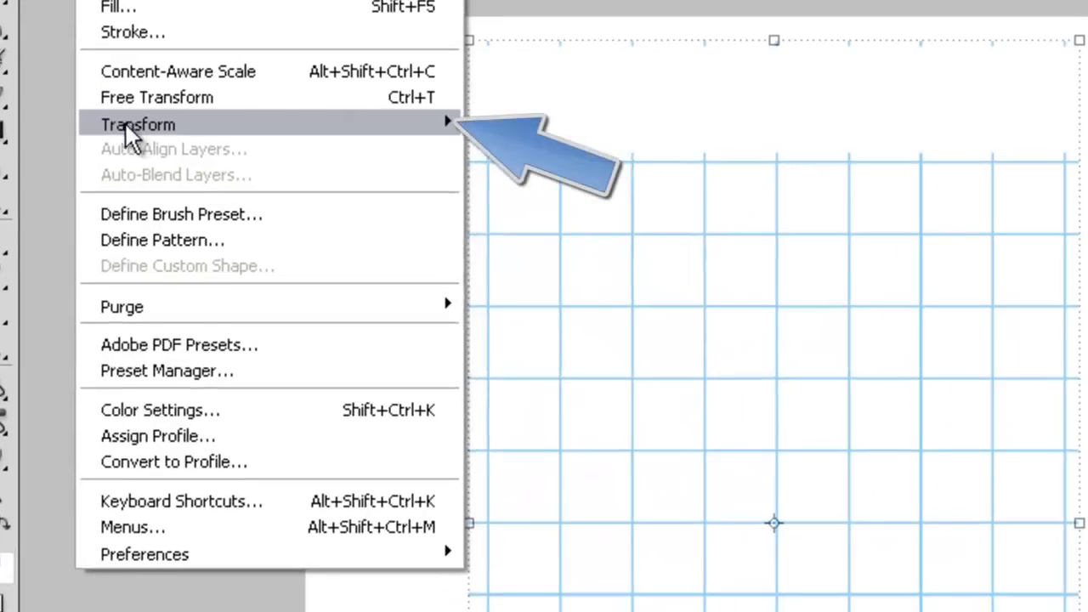
mouse_move(80, 134)
click(493, 267)
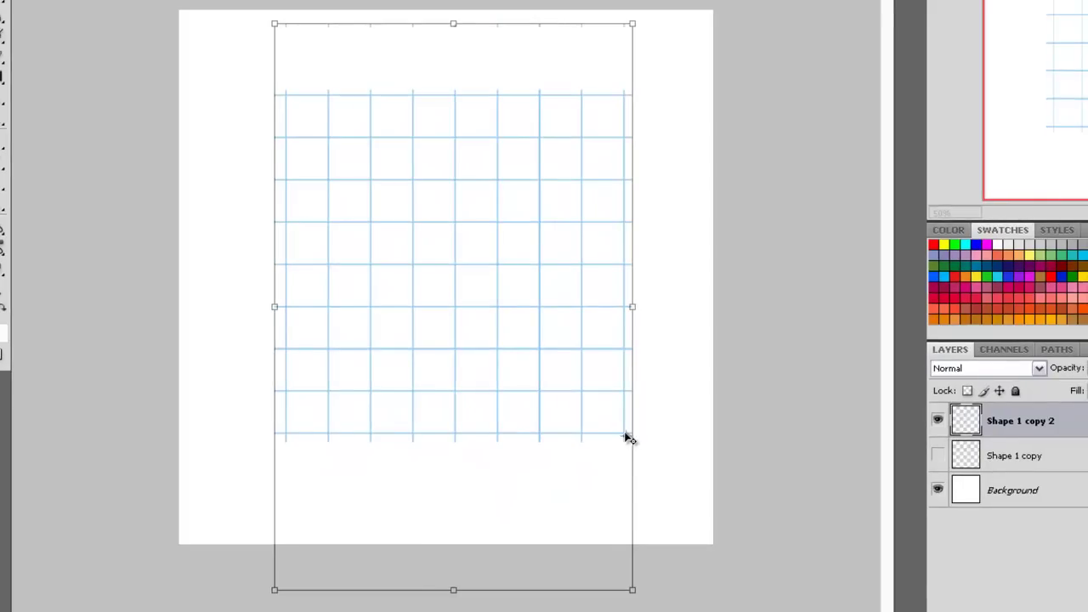
drag(272, 25, 281, 112)
drag(273, 507, 275, 487)
drag(287, 279, 366, 250)
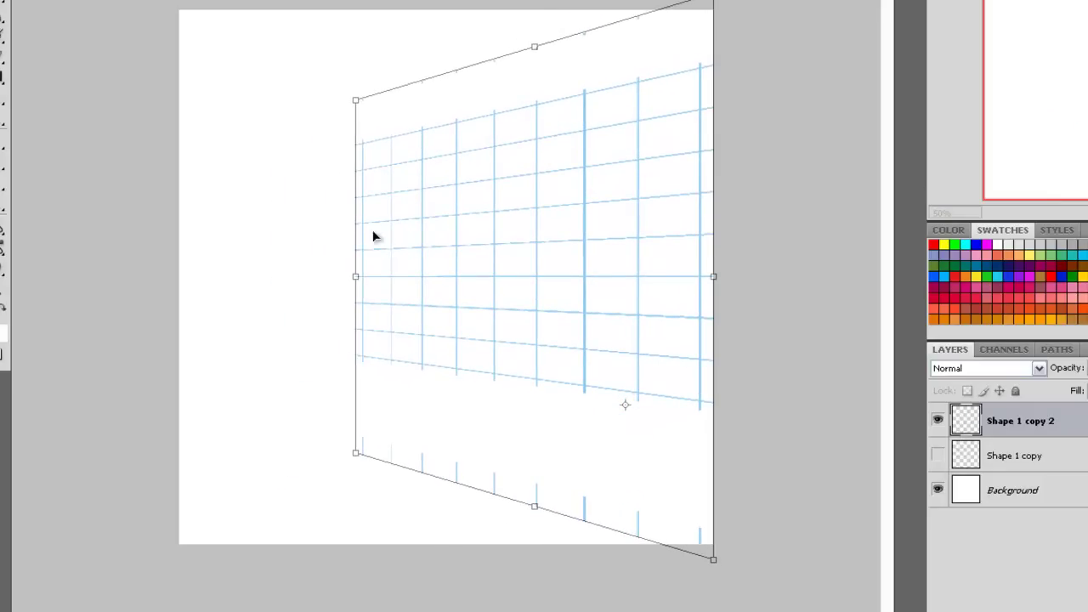
drag(356, 103, 356, 105)
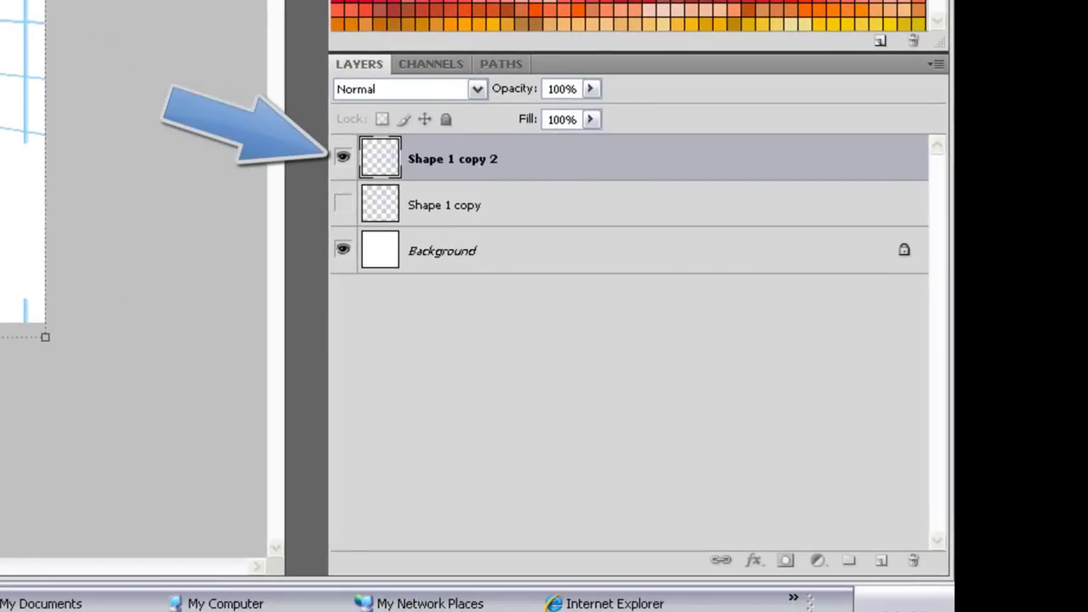
- Duplicate the Shape 1 copy 2 wall grid and distort the copy into a floor plane spreading out from the wall's base
drag(498, 161, 878, 560)
drag(346, 224, 262, 247)
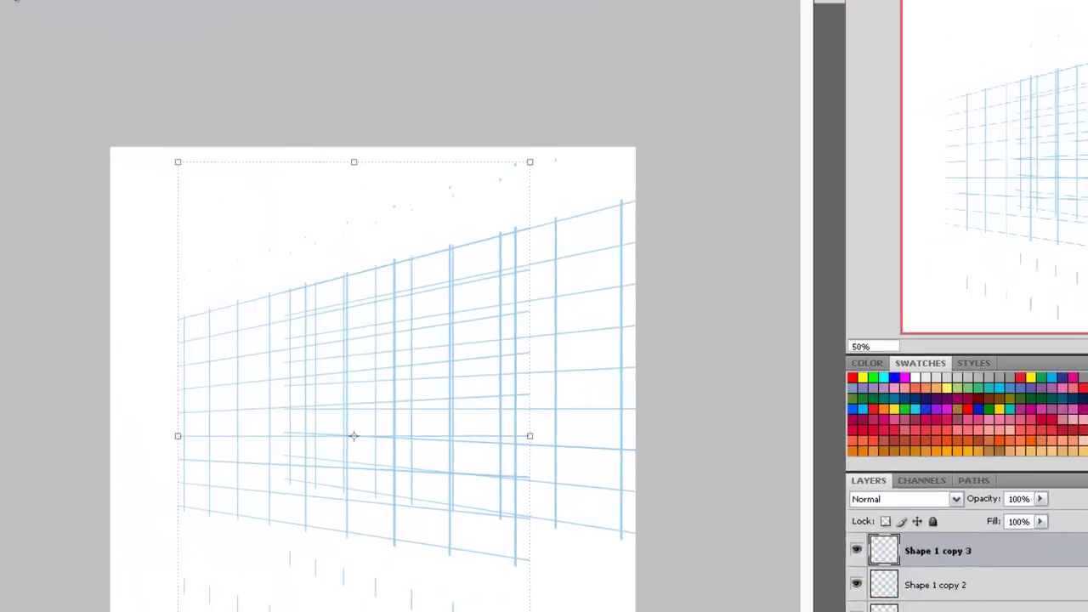
click(106, 16)
mouse_move(133, 327)
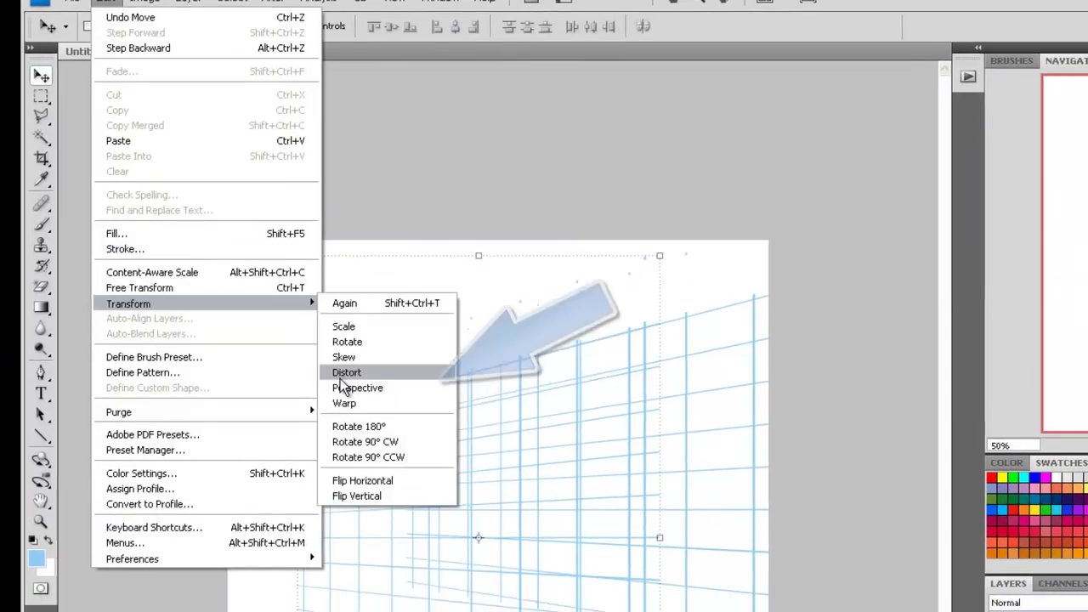
click(347, 391)
drag(297, 274, 318, 401)
drag(314, 168, 401, 364)
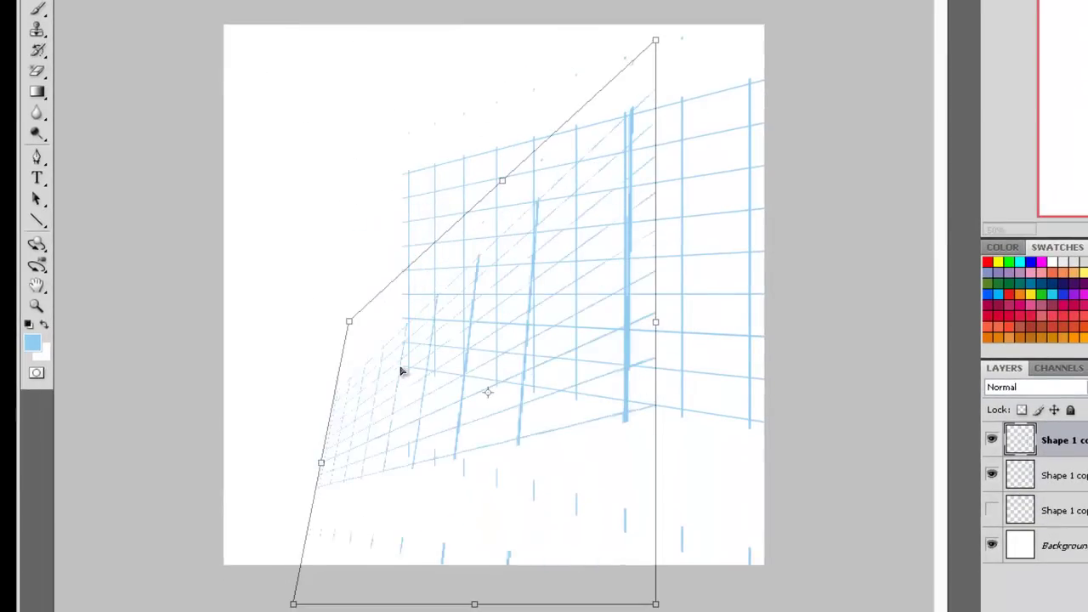
drag(656, 43, 767, 429)
drag(403, 358, 449, 247)
drag(279, 545, 16, 369)
drag(428, 198, 437, 280)
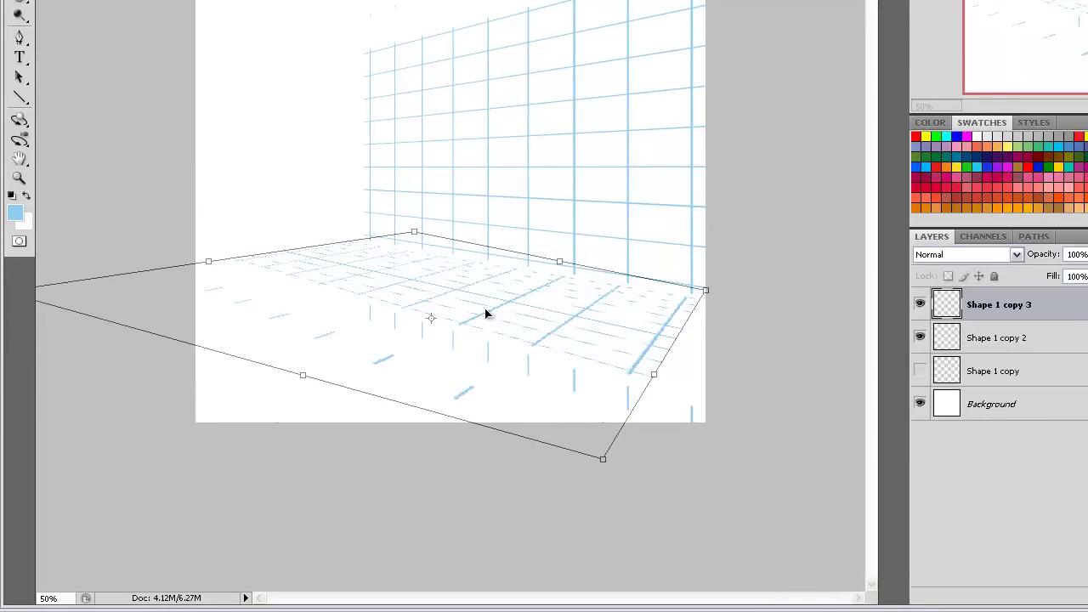
drag(601, 462, 532, 583)
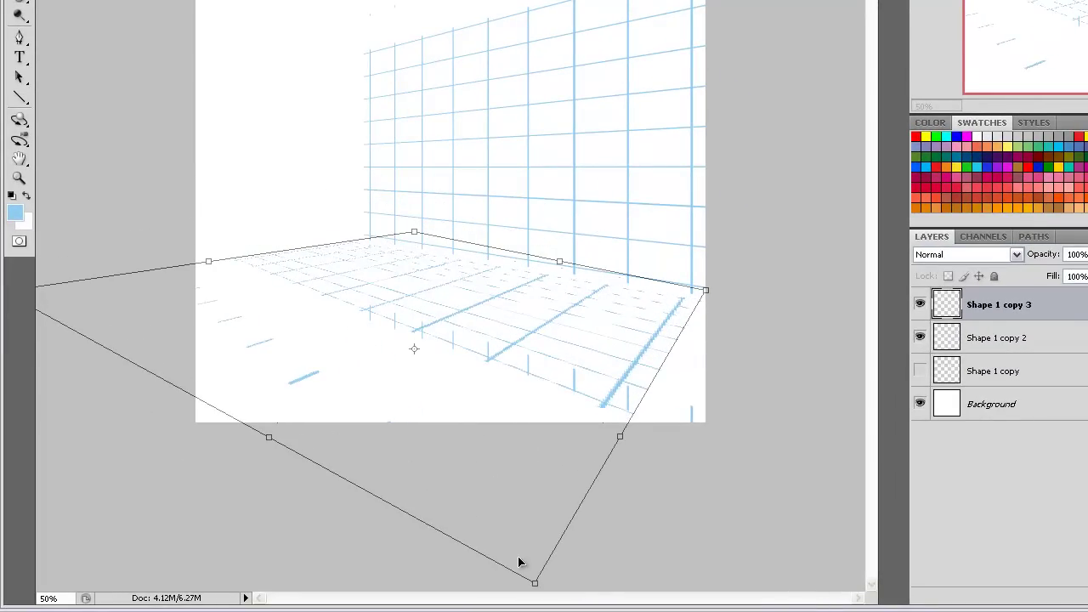
- Adjust the floor grid's back and front corners so its back edge follows the base of the wall grid
key(ctrl+minus)
key(ctrl+plus)
drag(414, 232, 377, 232)
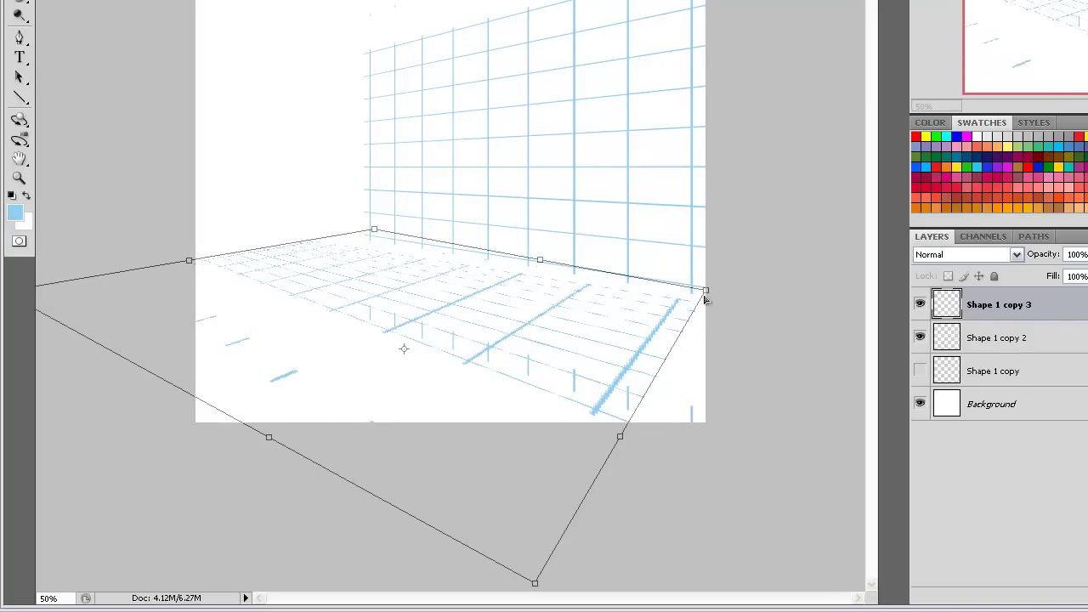
drag(707, 294, 723, 282)
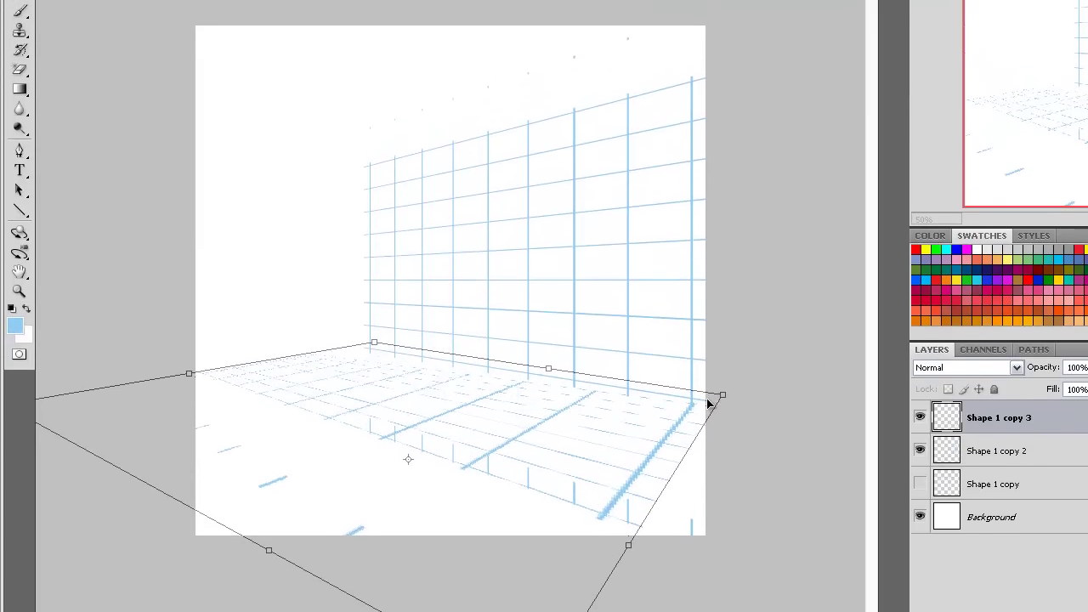
drag(534, 611, 644, 576)
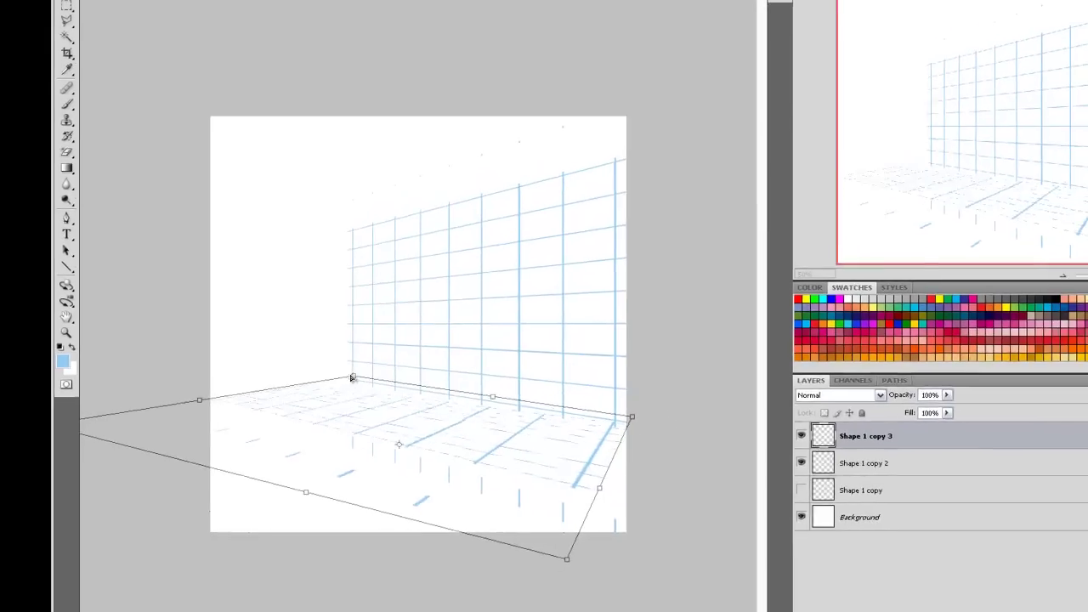
mouse_move(354, 379)
mouse_down()
mouse_move(341, 381)
mouse_move(354, 382)
mouse_move(346, 371)
mouse_up()
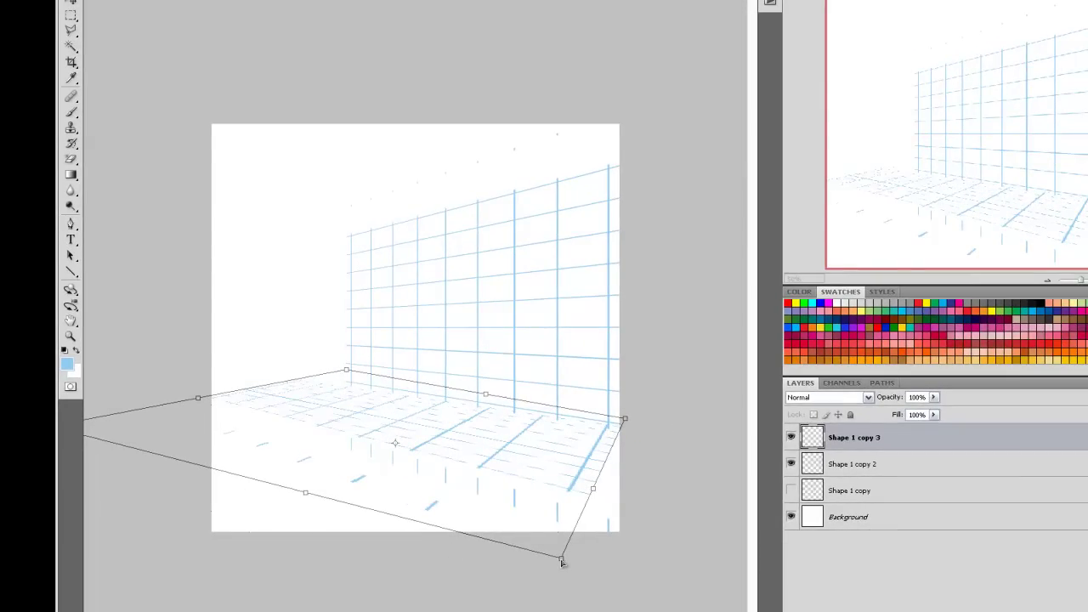
drag(562, 562, 572, 542)
- Fine-tune all four corners of the floor grid against the wall's lower edge and apply the distortion
key(ctrl+minus)
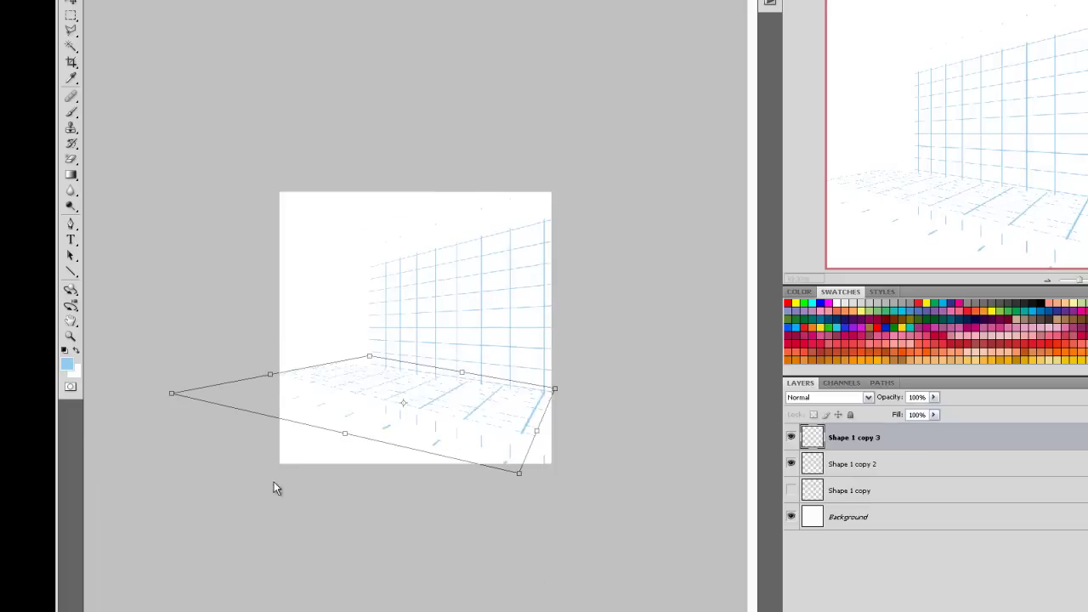
key(ctrl+plus)
drag(347, 372, 346, 383)
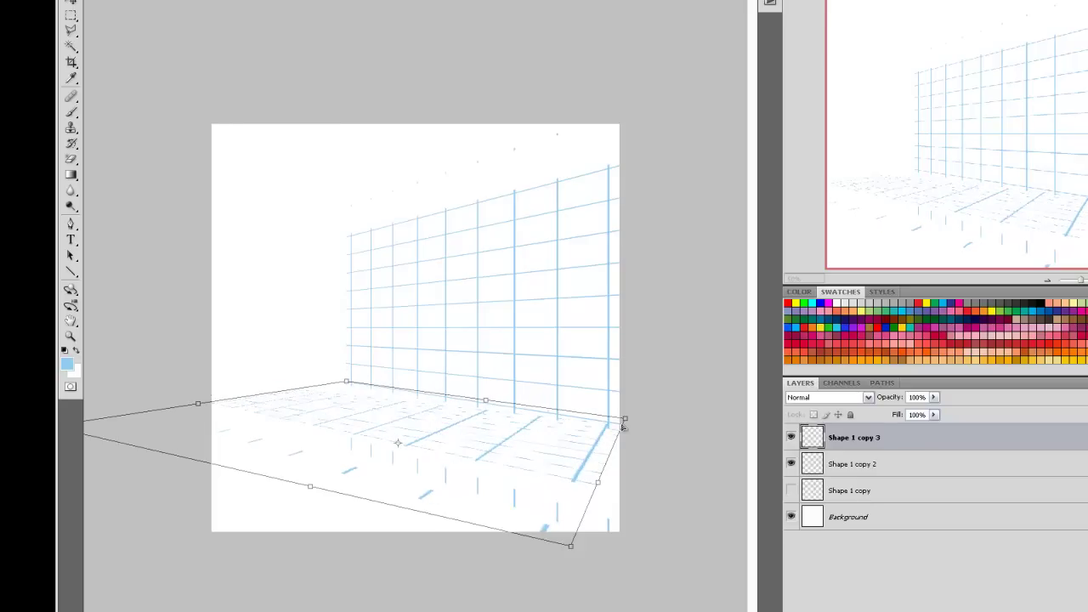
drag(624, 421, 628, 424)
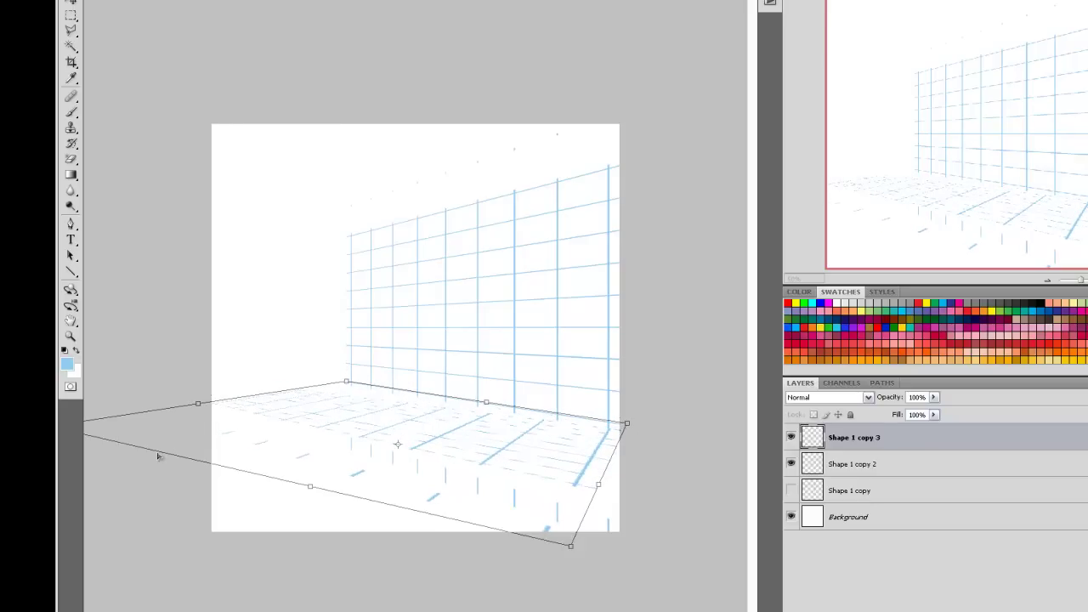
key(ctrl+minus)
drag(172, 393, 170, 386)
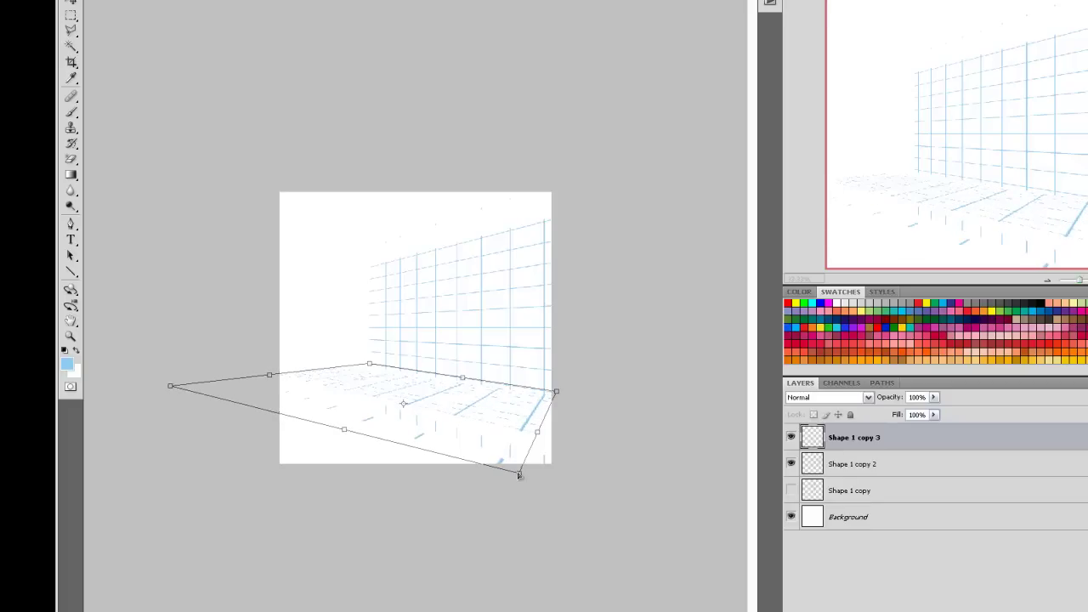
drag(518, 472, 519, 466)
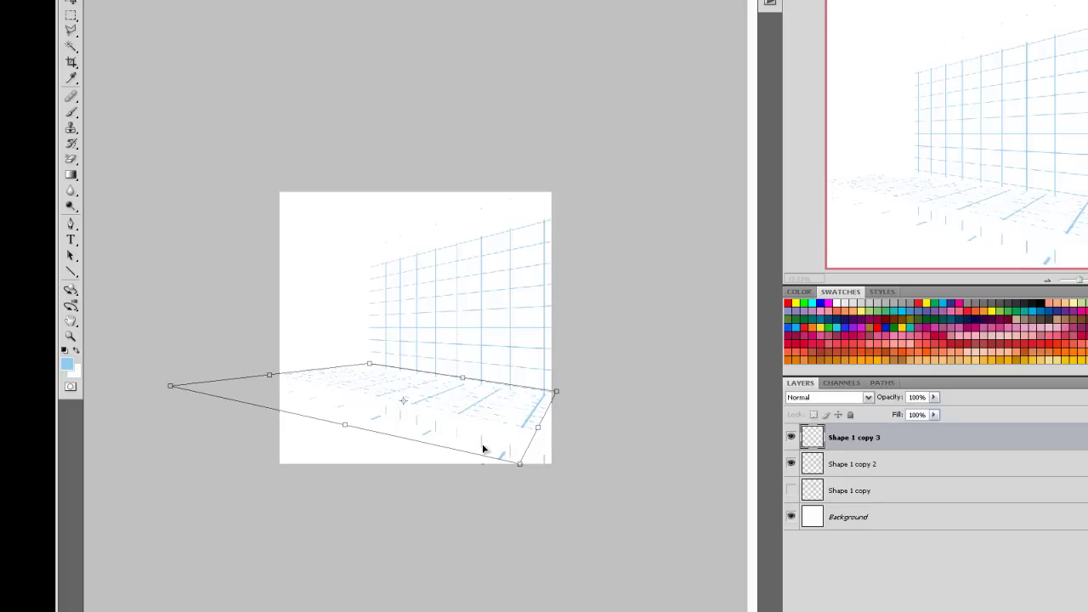
key(Return)
- Merge the Shape 1 copy 3, Shape 1 copy 2 and hidden Shape 1 copy layers into one layer
key(ctrl+plus)
key(ctrl+plus)
key(ctrl+plus)
key(ctrl+minus)
key(ctrl+minus)
key(ctrl+minus)
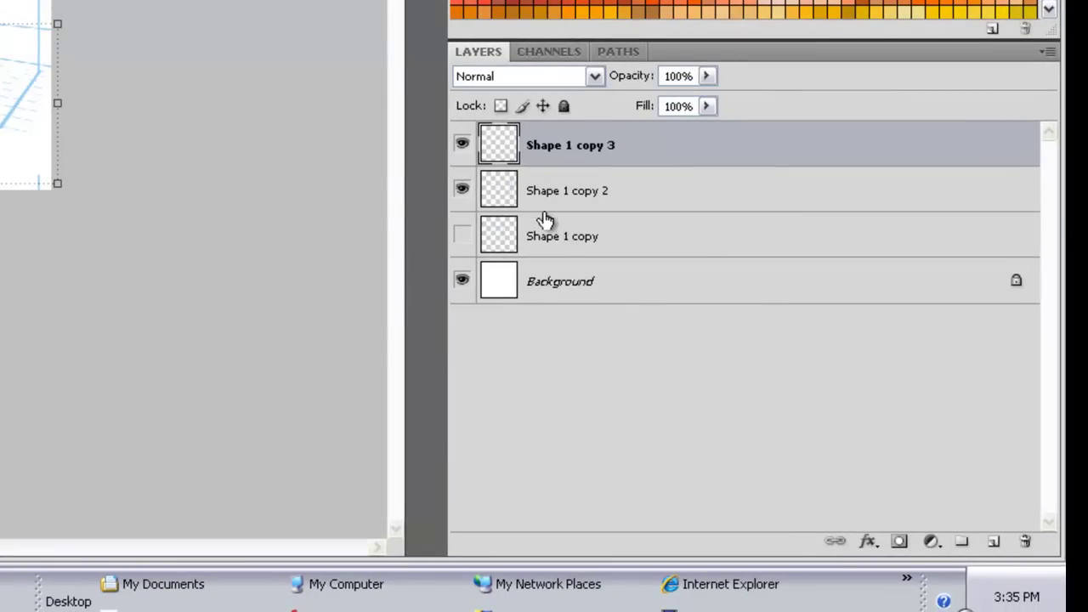
shift+click(590, 237)
right_click(616, 145)
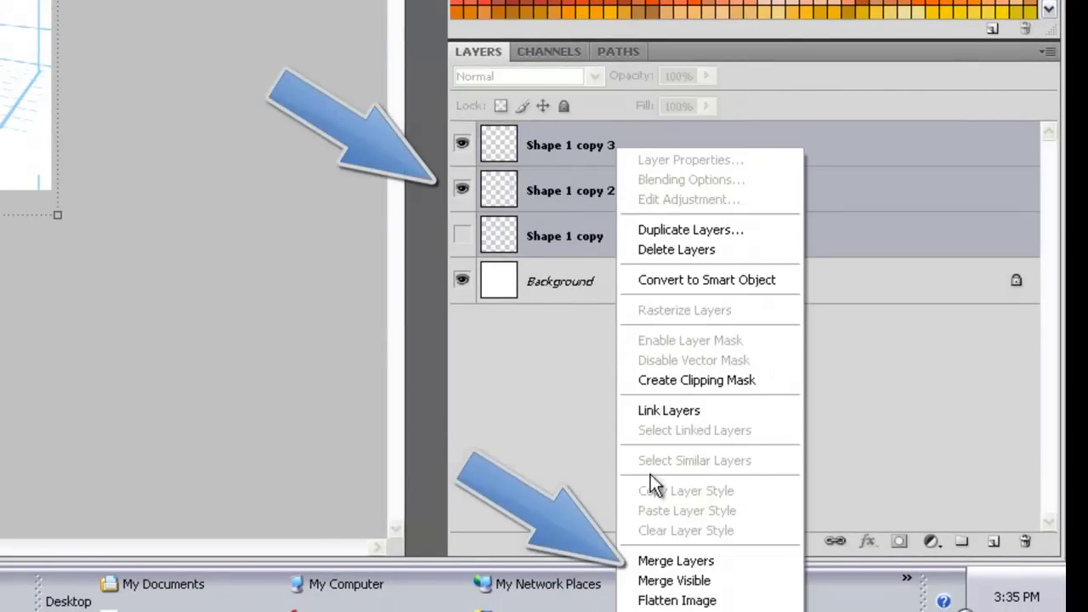
click(654, 563)
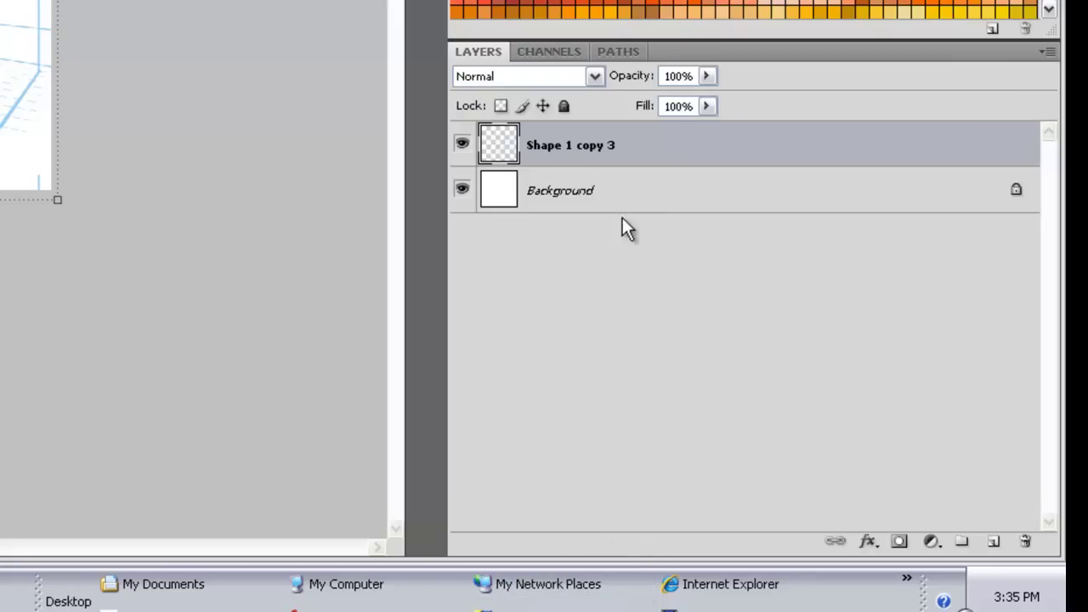
- Add a new layer above the merged grid and set the foreground colour to dark grey #4b5054
click(991, 542)
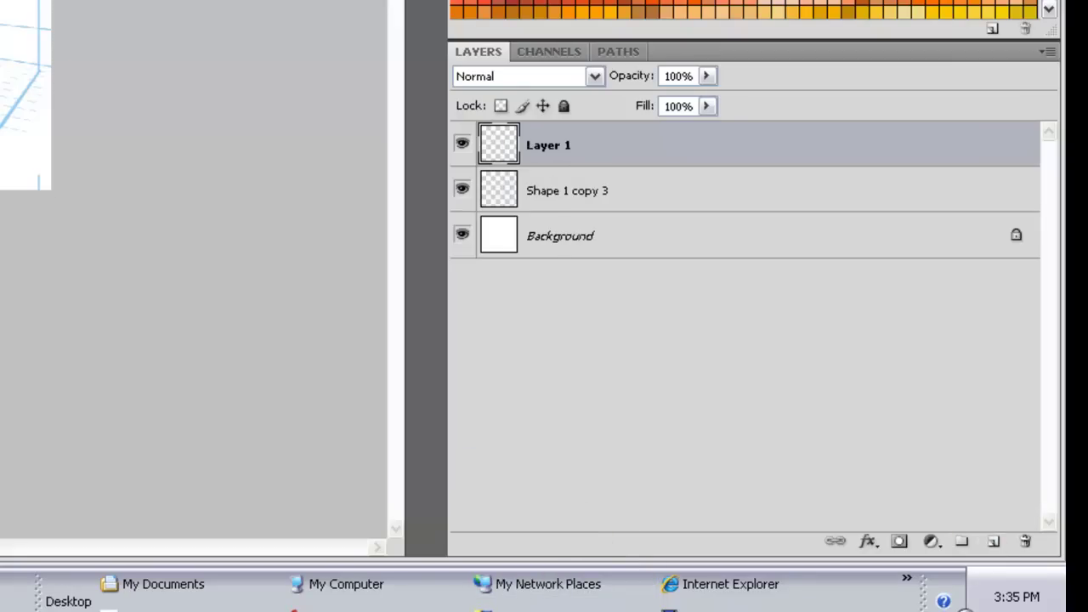
click(23, 323)
click(111, 318)
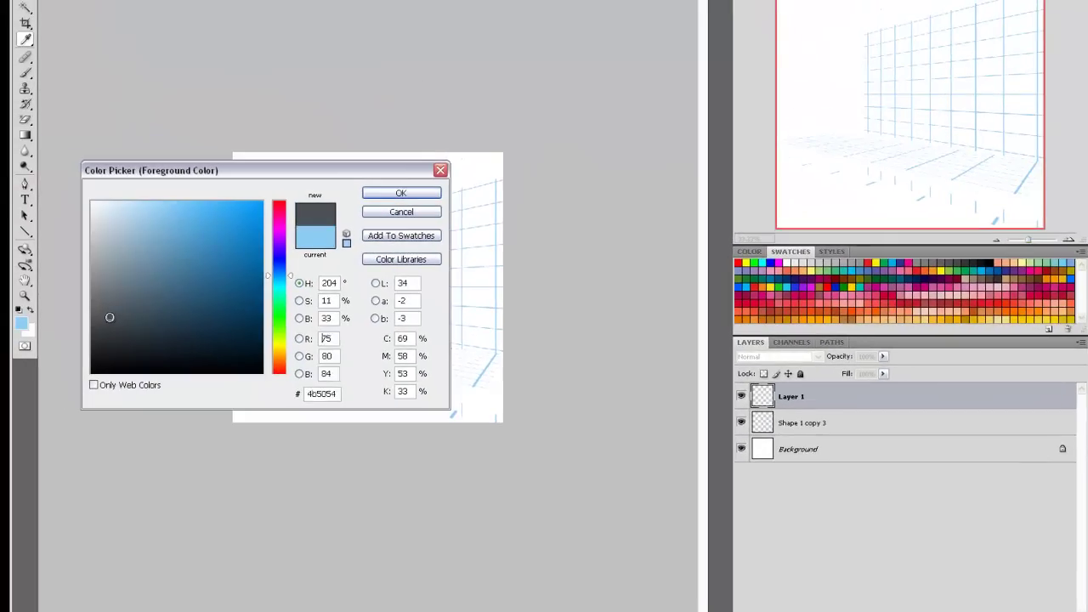
click(371, 197)
click(740, 396)
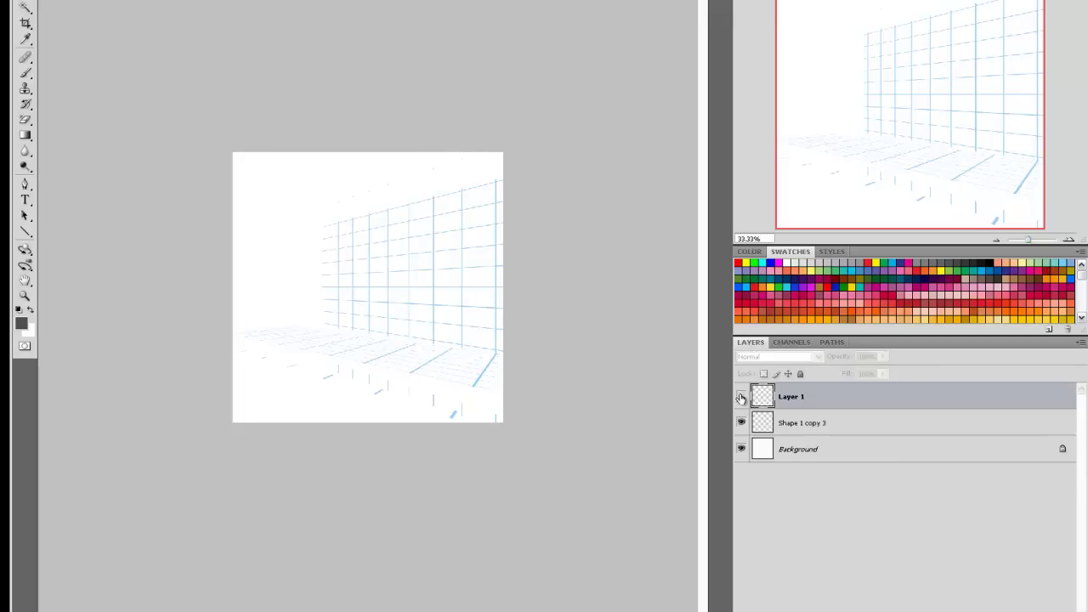
click(741, 396)
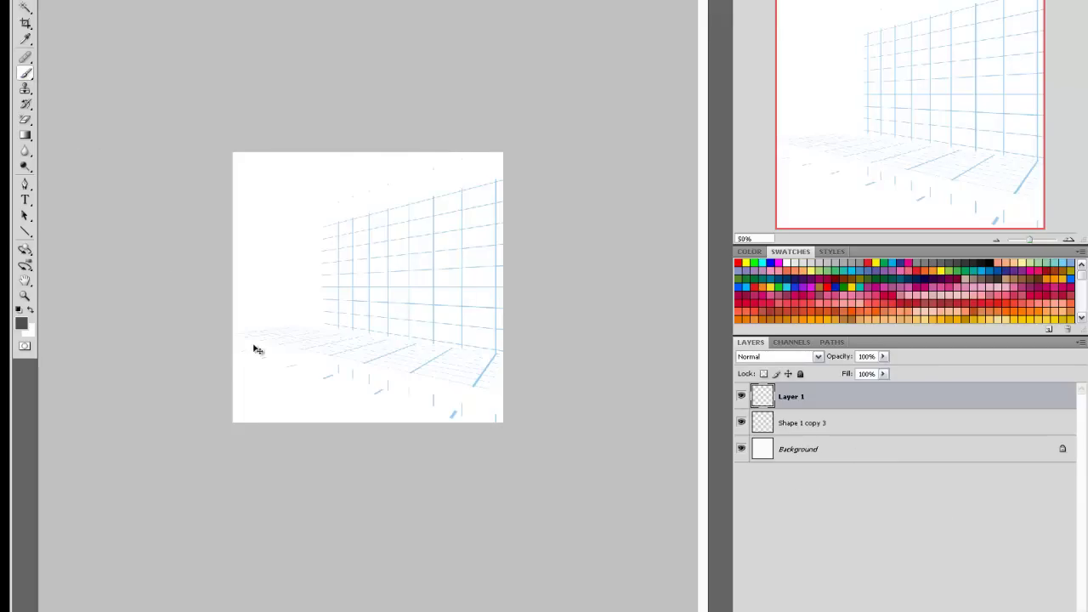
- Sketch a large doorway with the Pencil tool on the wall grid, following its perspective lines, and shade its upper-left inner corner
key(ctrl+alt+0)
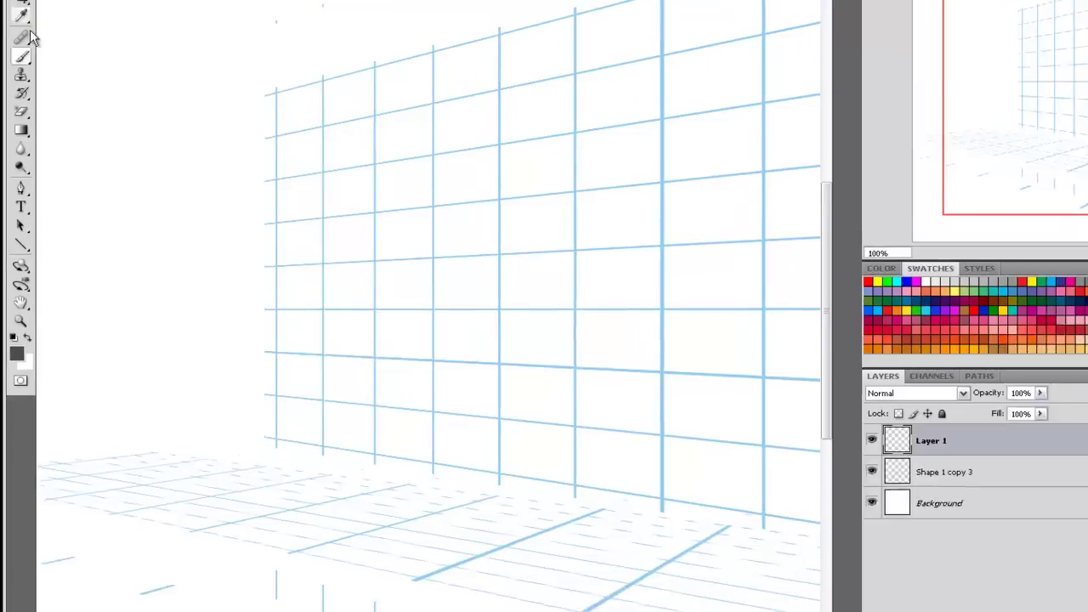
mouse_move(22, 57)
mouse_down()
mouse_move(54, 58)
mouse_move(67, 71)
mouse_up()
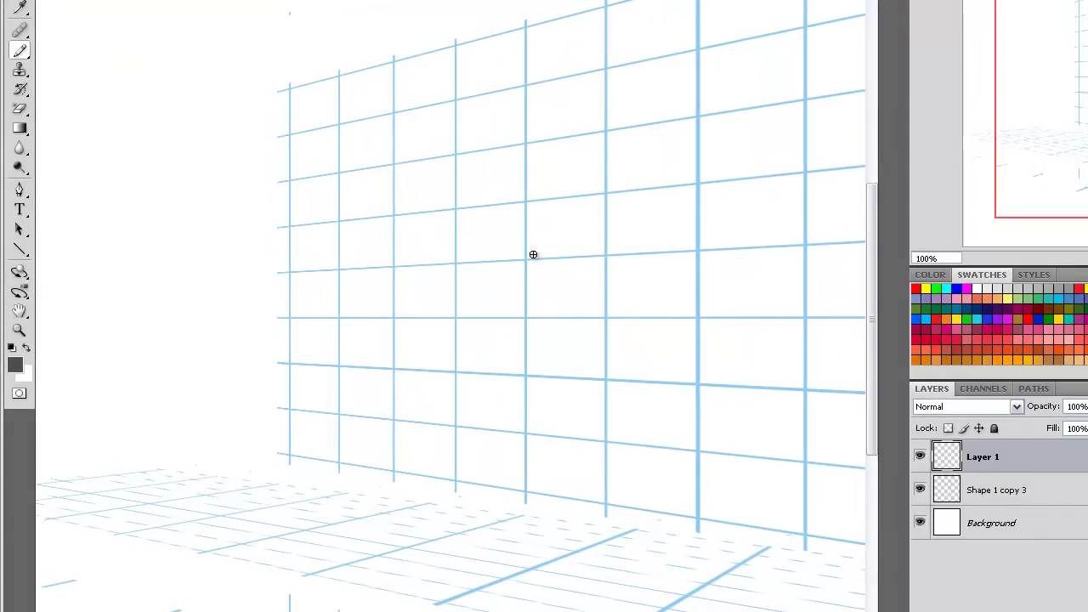
drag(531, 209, 537, 459)
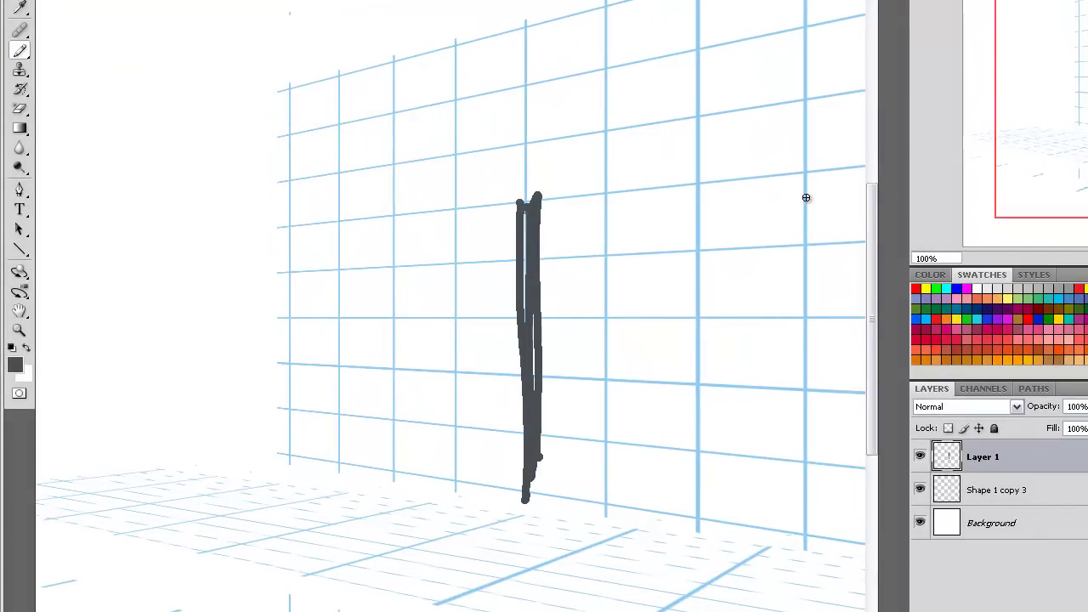
mouse_move(806, 194)
mouse_down()
mouse_move(800, 544)
mouse_move(812, 170)
mouse_move(525, 189)
mouse_up()
mouse_move(805, 167)
mouse_down()
mouse_move(599, 184)
mouse_move(729, 182)
mouse_move(574, 197)
mouse_move(609, 397)
mouse_move(619, 472)
mouse_up()
drag(599, 311, 602, 503)
mouse_move(814, 485)
mouse_down()
mouse_move(663, 493)
mouse_move(567, 475)
mouse_up()
drag(537, 204, 609, 306)
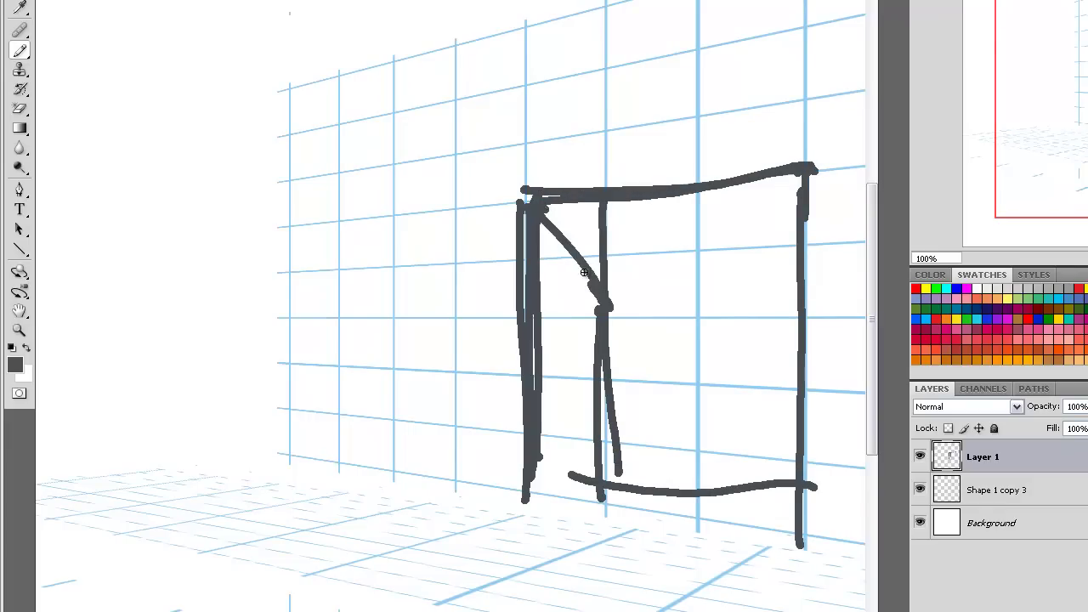
drag(541, 192, 595, 276)
- Sketch a small rectangular window to the left of the doorway on the wall grid and shade its left side
key(ctrl+minus)
key(ctrl+minus)
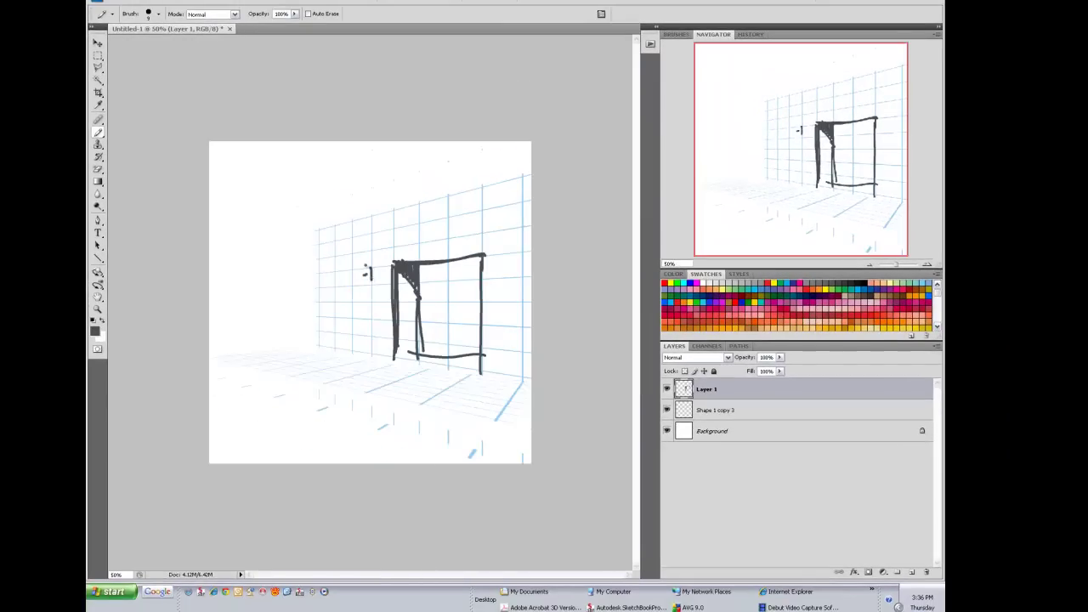
drag(371, 271, 372, 309)
mouse_move(335, 272)
mouse_down()
mouse_move(373, 271)
mouse_move(336, 308)
mouse_move(376, 302)
mouse_move(347, 302)
mouse_move(347, 281)
mouse_up()
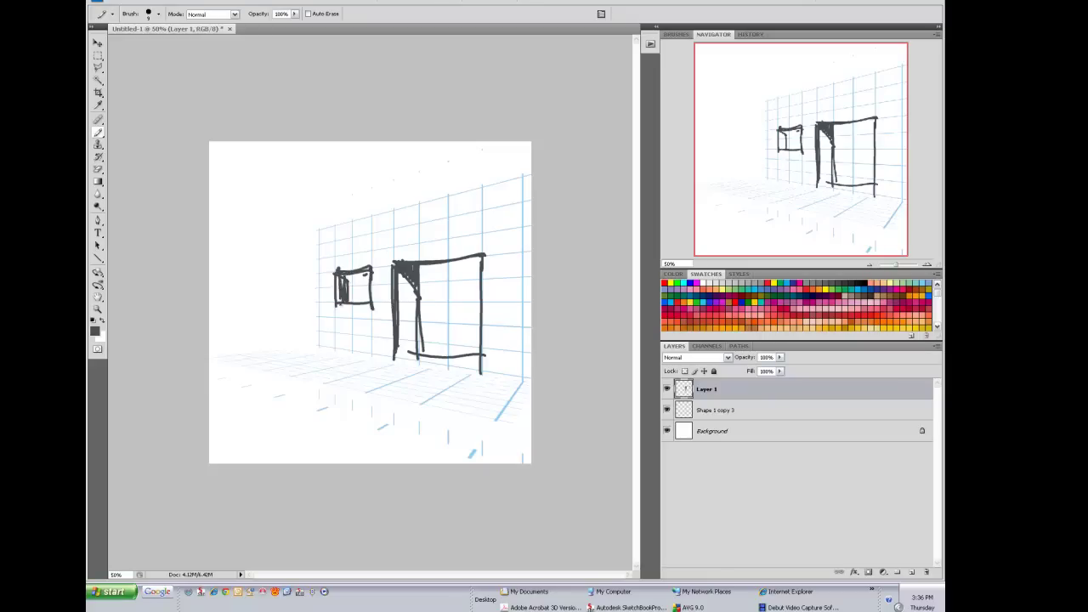
- Sketch the wall's thick left vertical edge and its long sloping top edge over the perspective grid
drag(316, 245, 320, 342)
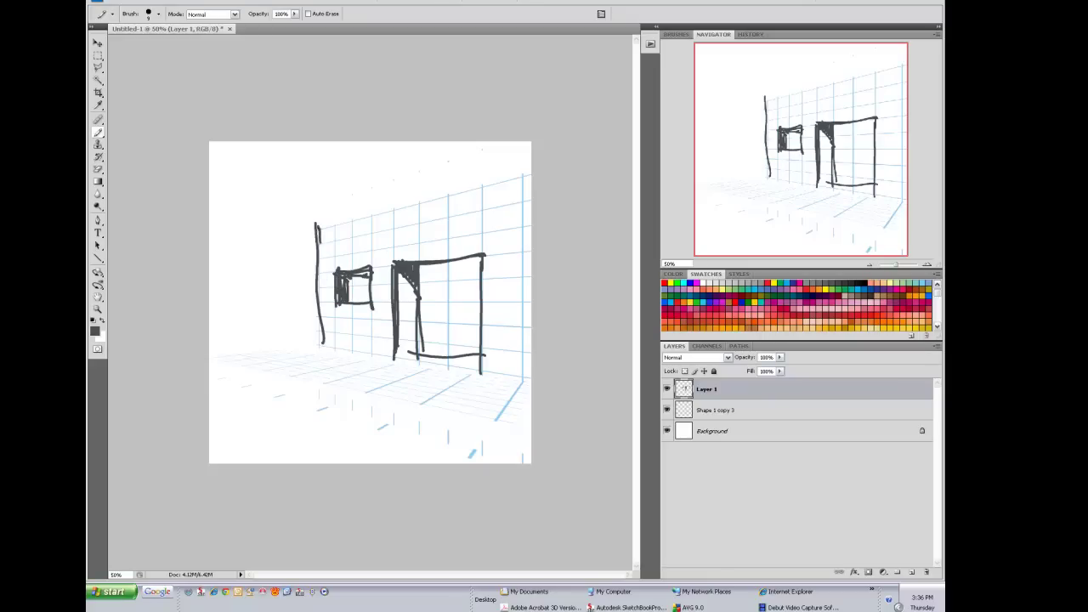
drag(314, 226, 316, 340)
drag(515, 186, 316, 220)
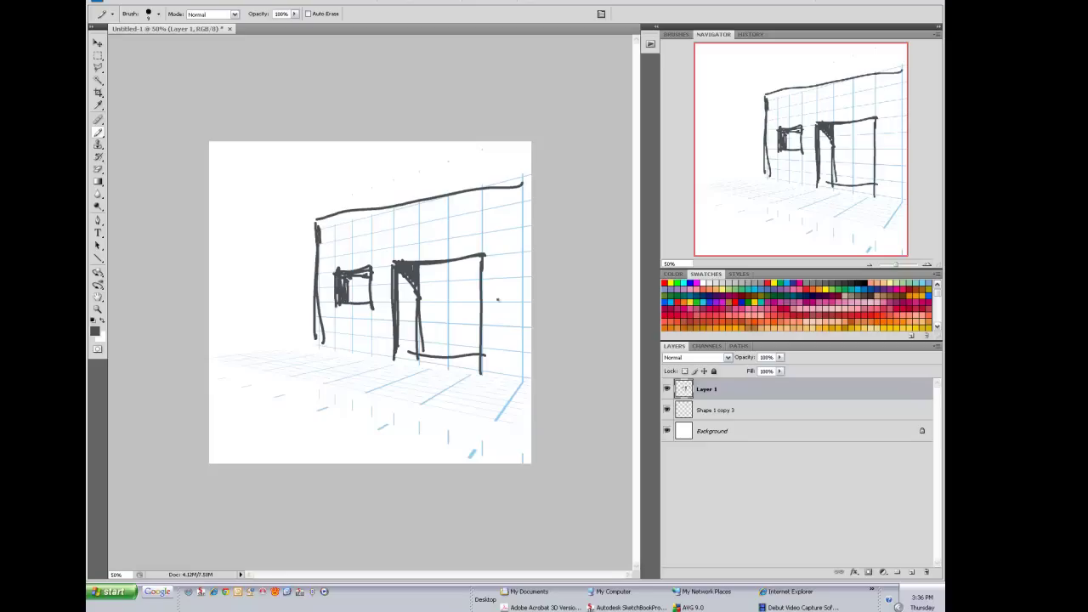
shift+click(530, 295)
drag(530, 293, 211, 292)
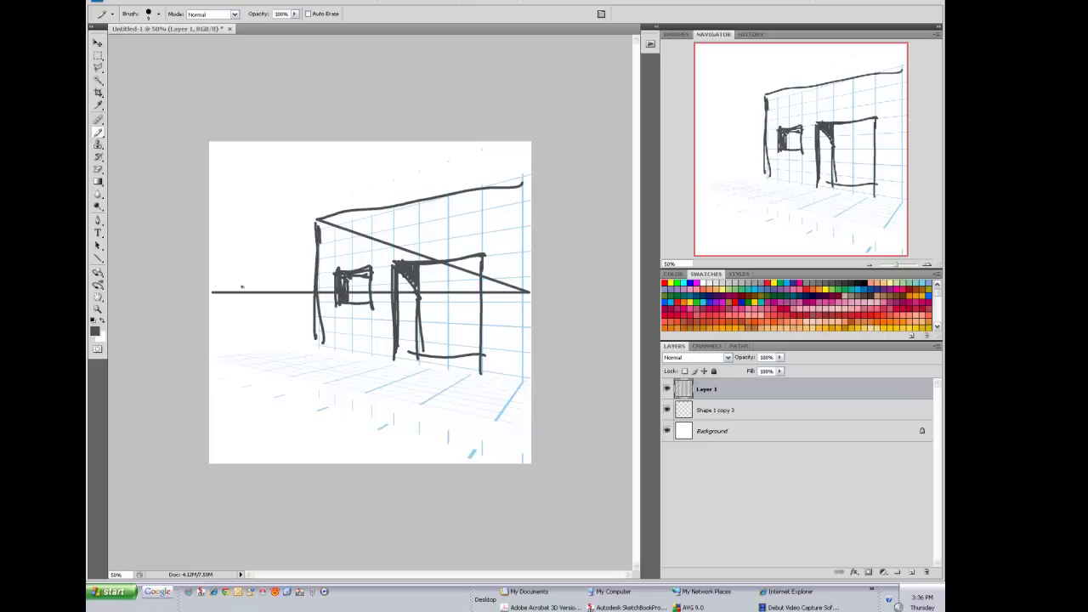
click(751, 34)
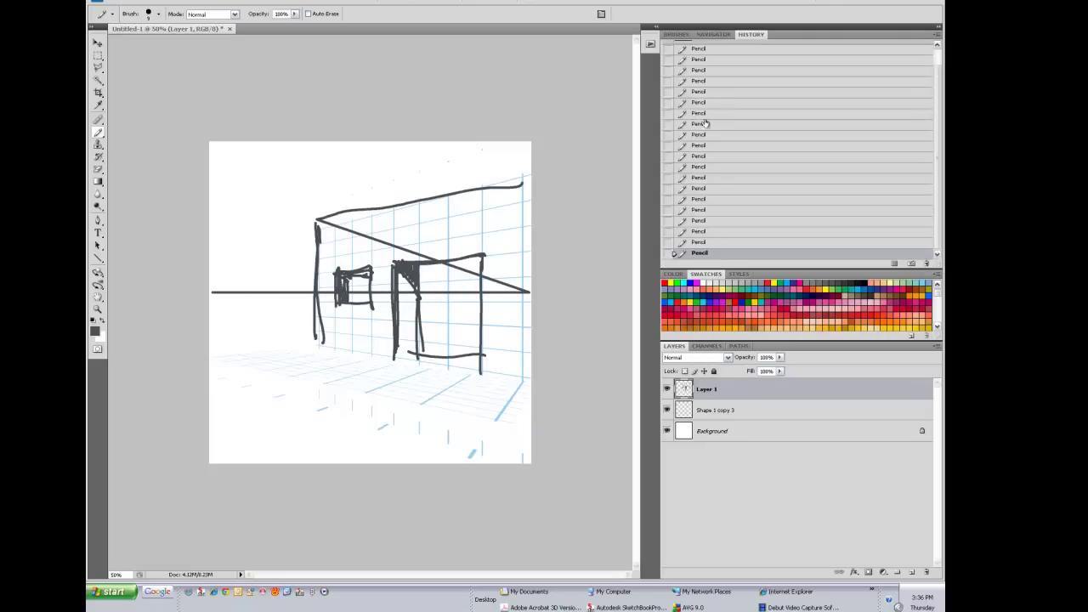
click(695, 234)
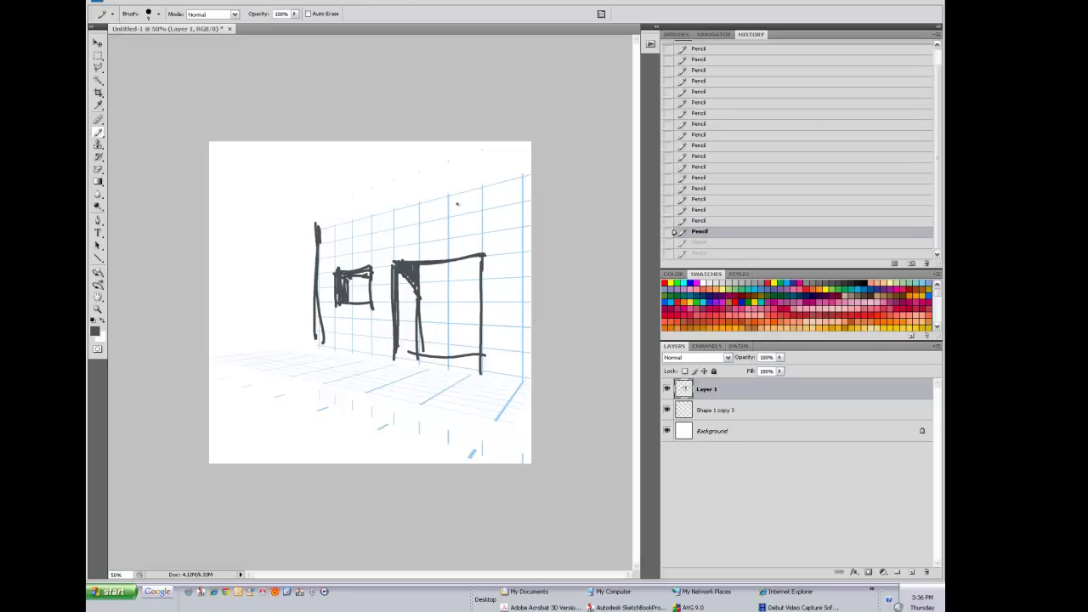
click(695, 243)
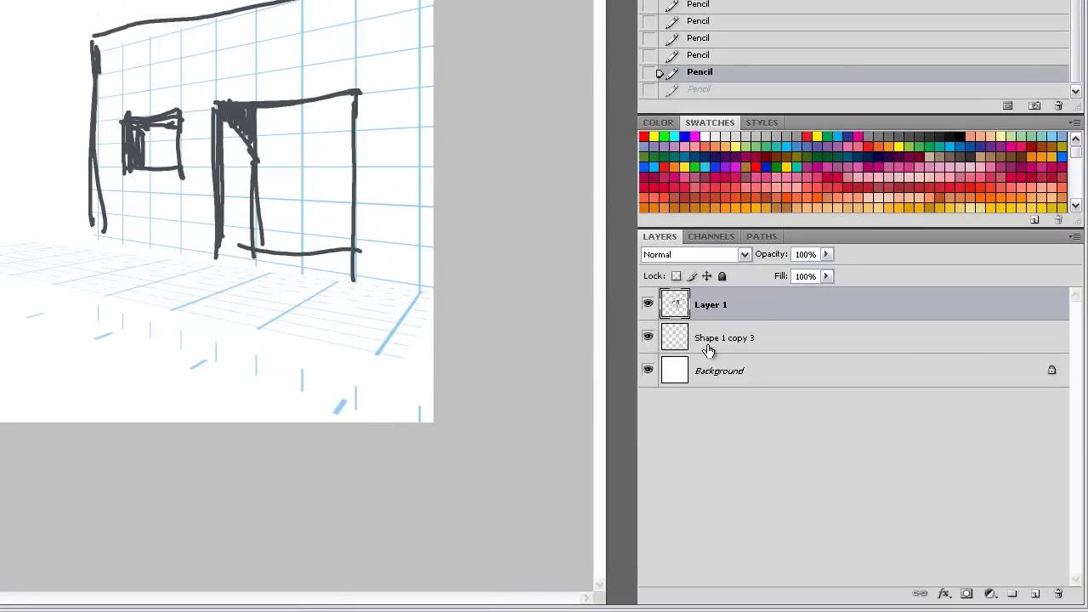
- Add a new layer directly above Shape 1 copy 3 and draw a straight horizontal horizon line across the full canvas width
click(708, 350)
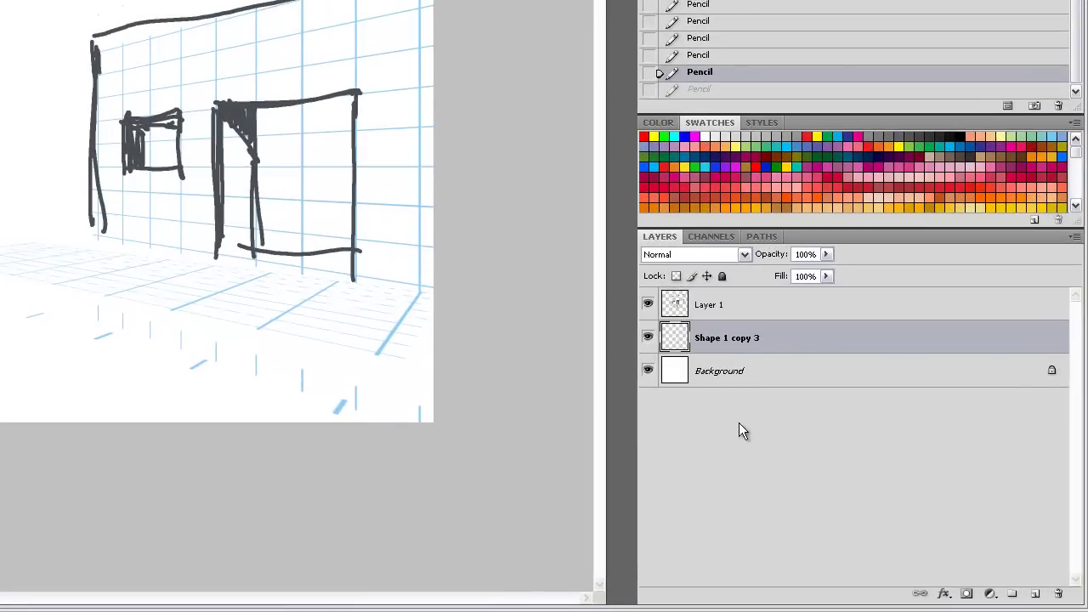
click(1035, 593)
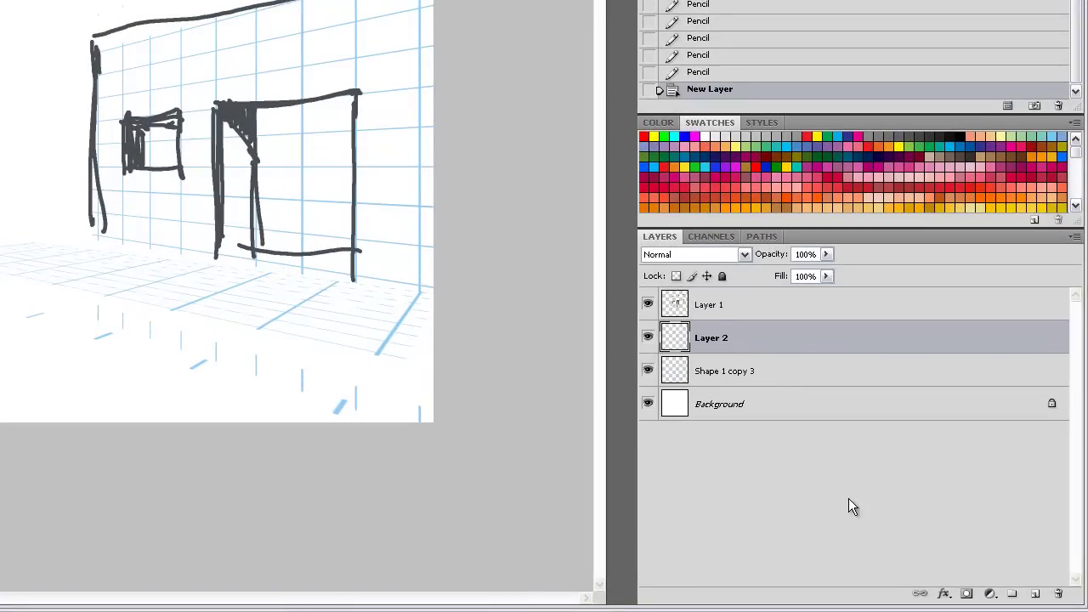
click(439, 145)
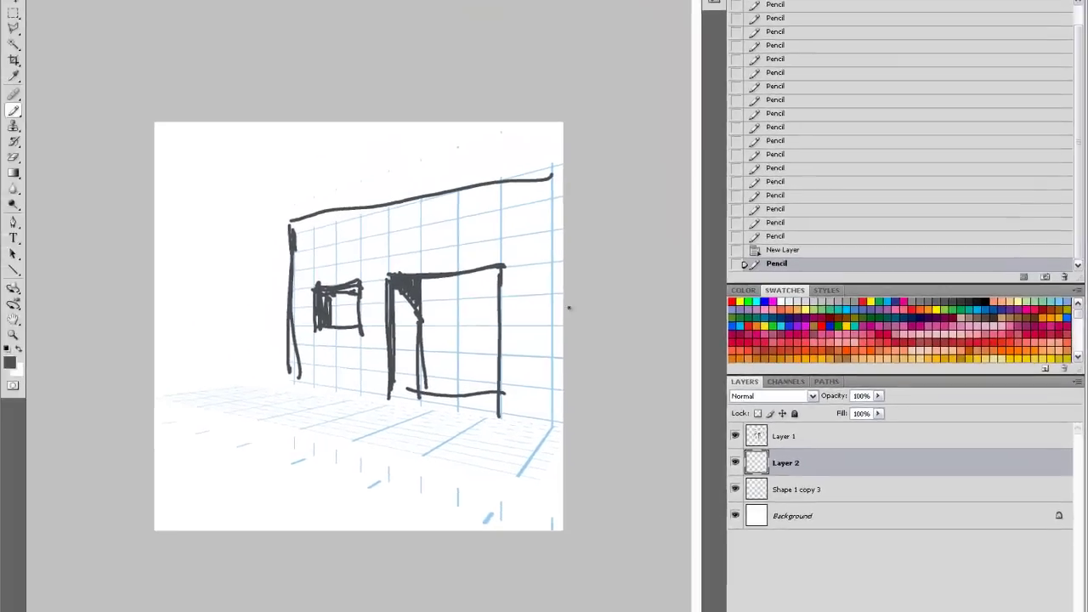
drag(436, 146, 0, 147)
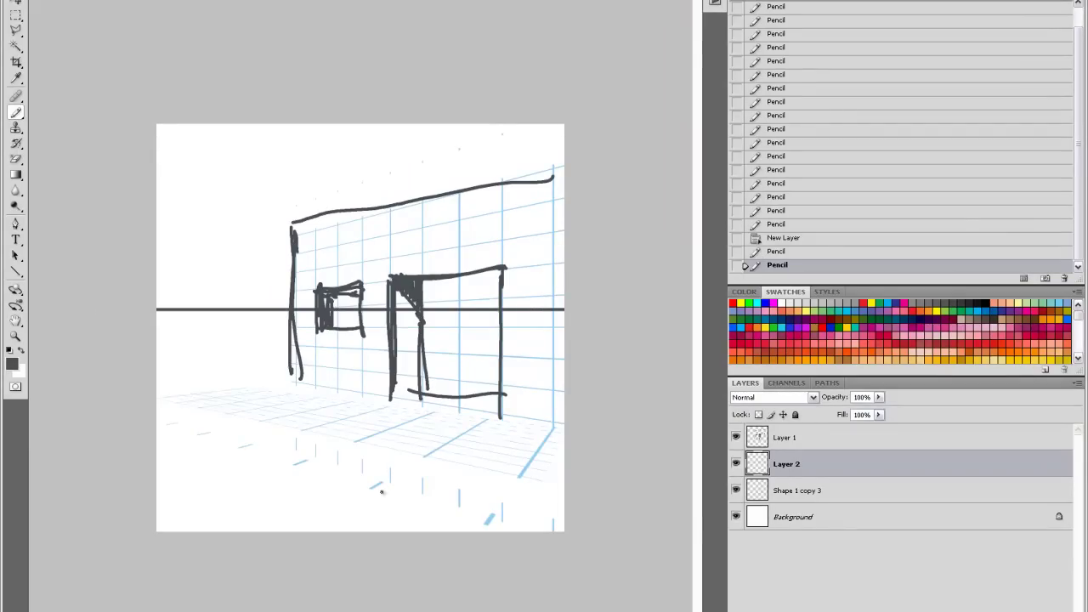
- On a new layer above Layer 1, sketch figures with heads at the horizon and floor shadows, one left of the wall and two in the doorway
click(793, 442)
key(ctrl+alt+shift+n)
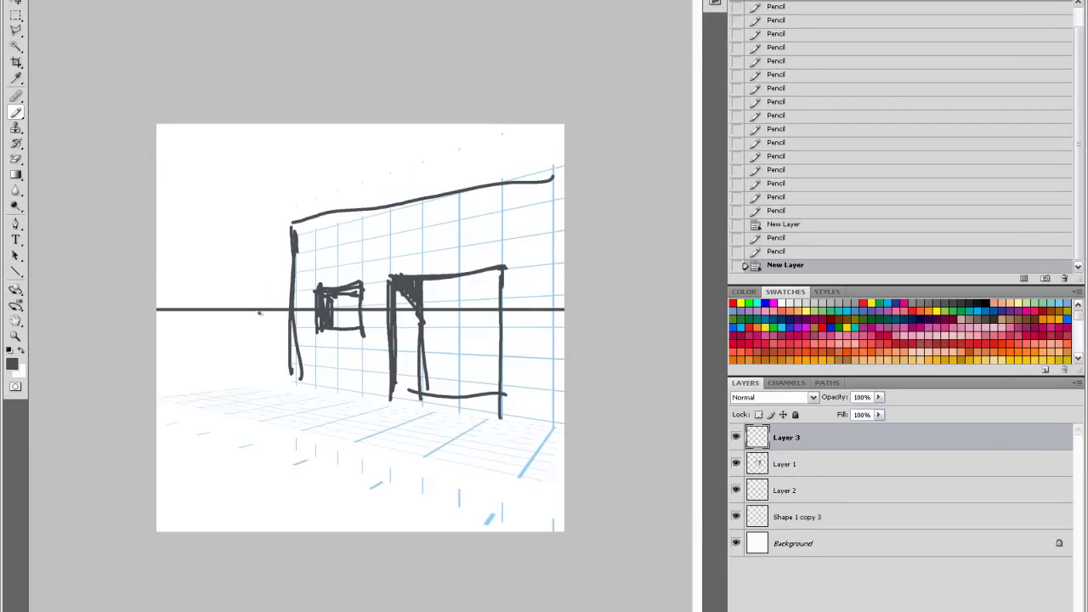
drag(253, 325, 263, 378)
mouse_move(243, 327)
mouse_down()
mouse_move(233, 366)
mouse_move(248, 383)
mouse_move(241, 339)
mouse_move(247, 396)
mouse_up()
mouse_move(251, 379)
mouse_down()
mouse_move(251, 430)
mouse_move(247, 408)
mouse_move(258, 427)
mouse_move(337, 420)
mouse_up()
mouse_move(456, 298)
mouse_down()
mouse_move(449, 396)
mouse_move(492, 394)
mouse_up()
mouse_move(476, 316)
mouse_down()
mouse_move(485, 356)
mouse_move(473, 389)
mouse_up()
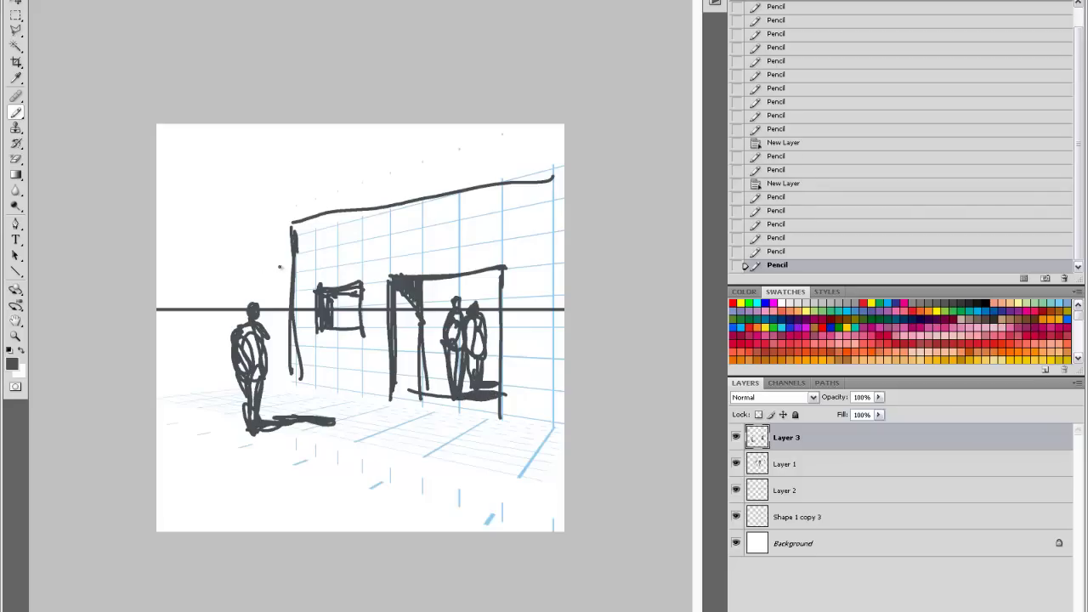
- Draw connected straight Pencil segments from the wall's upper-left corner outward, away from the wall and slightly upward
mouse_move(287, 251)
mouse_down()
mouse_move(226, 268)
mouse_move(230, 366)
mouse_up()
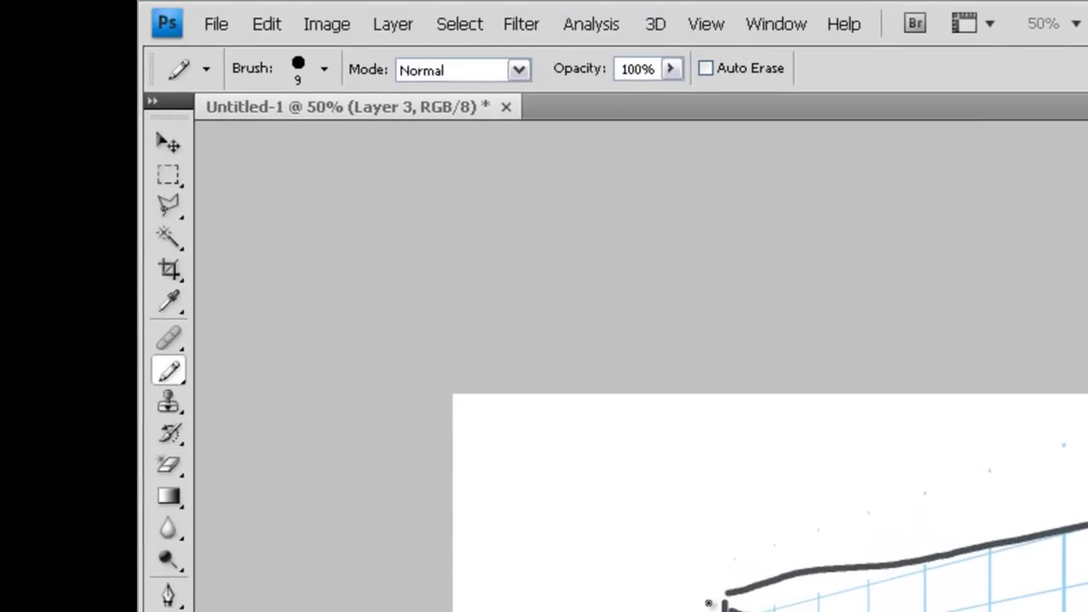
drag(736, 611, 692, 599)
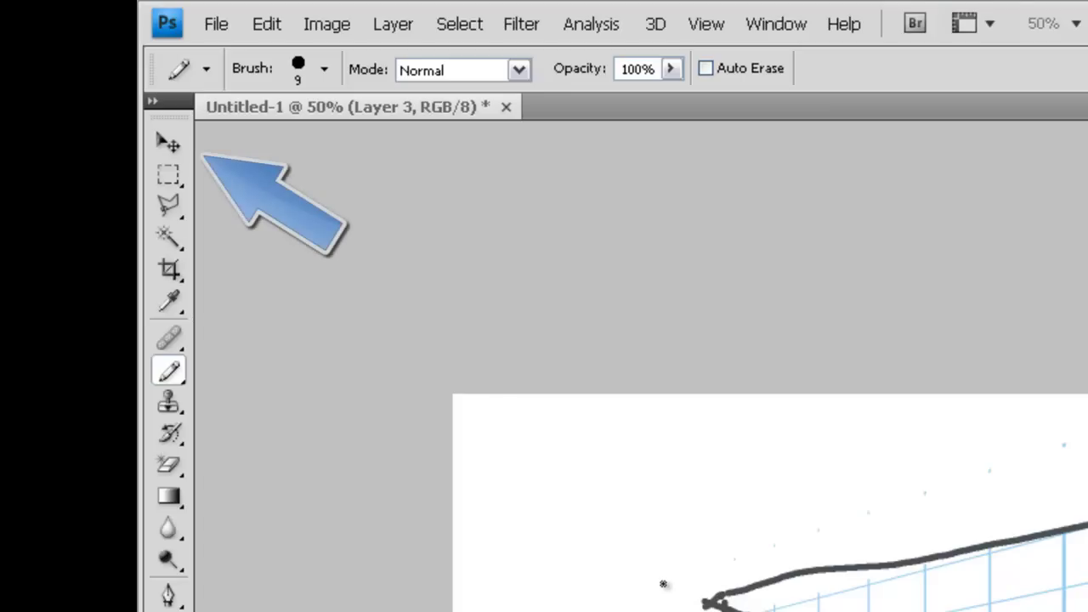
shift+click(651, 583)
shift+click(608, 574)
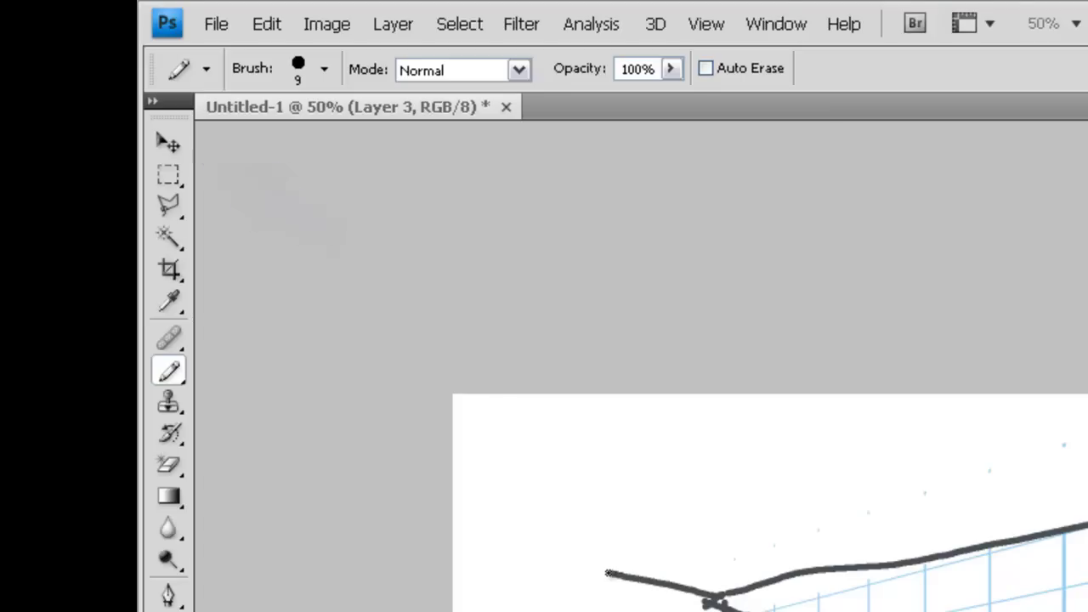